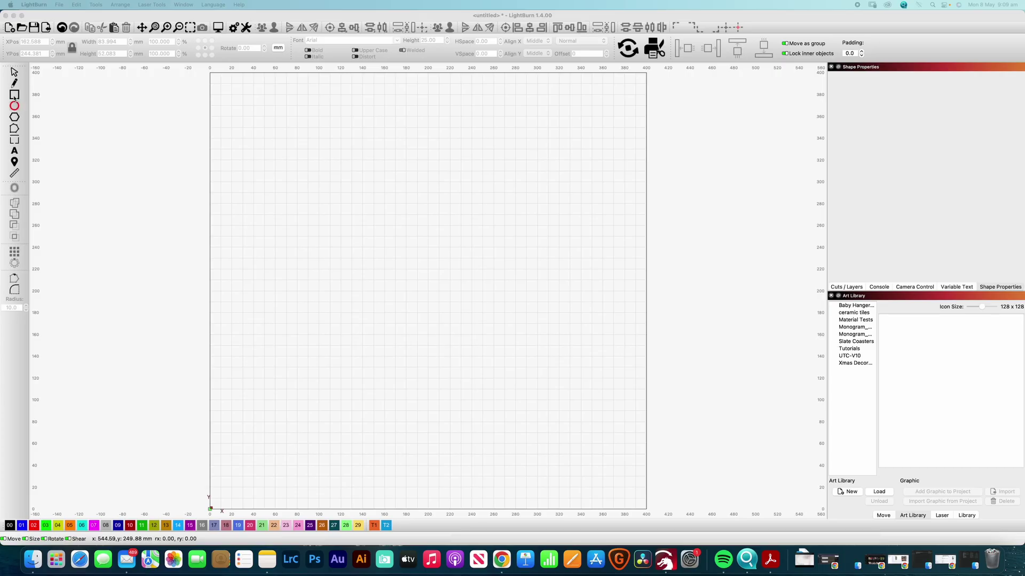
Draw a green circle about 125 mm across on the canvas
{"action": "left_click", "coordinate": [14, 98]}
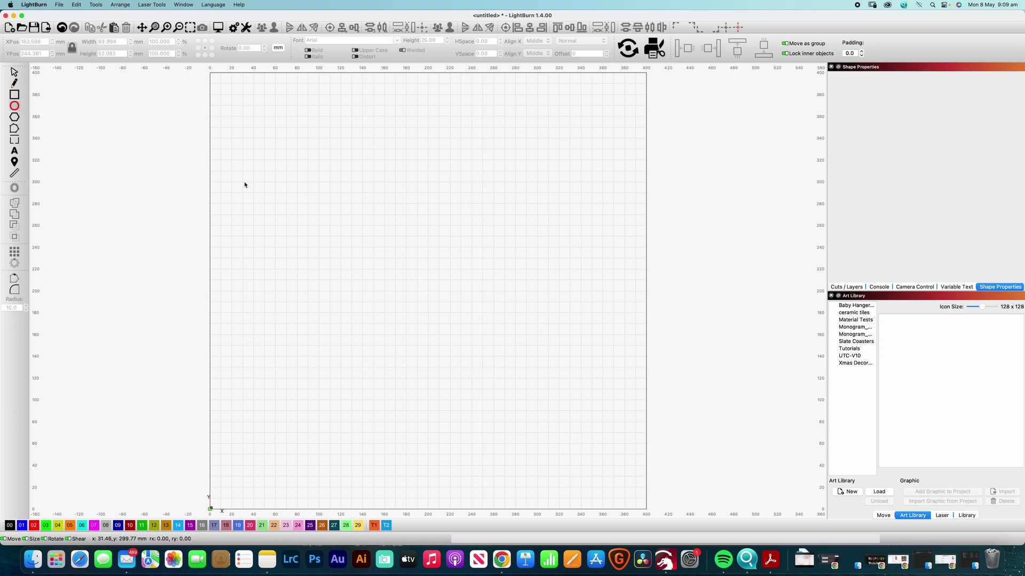
{"action": "left_click", "coordinate": [302, 222]}
{"action": "mouse_move", "coordinate": [319, 235]}
{"action": "left_mouse_down"}
{"action": "mouse_move", "coordinate": [366, 273]}
{"action": "mouse_move", "coordinate": [359, 281]}
{"action": "mouse_move", "coordinate": [366, 247]}
{"action": "mouse_move", "coordinate": [373, 279]}
{"action": "mouse_move", "coordinate": [388, 271]}
{"action": "mouse_move", "coordinate": [386, 304]}
{"action": "mouse_move", "coordinate": [402, 291]}
{"action": "mouse_move", "coordinate": [404, 319]}
{"action": "mouse_move", "coordinate": [441, 350]}
{"action": "mouse_move", "coordinate": [420, 326]}
{"action": "mouse_move", "coordinate": [441, 345]}
{"action": "mouse_move", "coordinate": [430, 324]}
{"action": "left_mouse_up"}
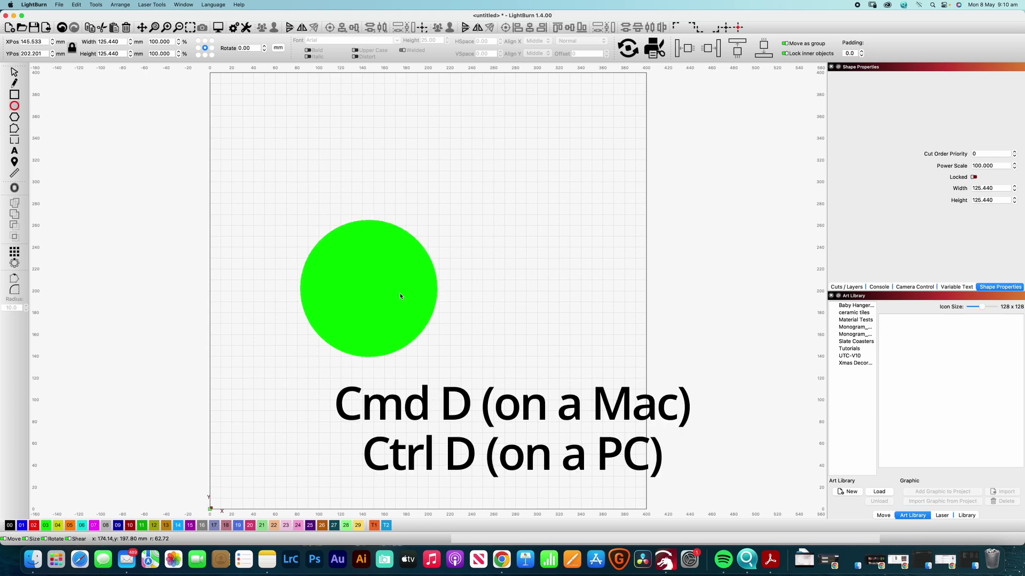
Duplicate the circle and shift the copy right so the two circles overlap
{"action": "key", "text": "super+d"}
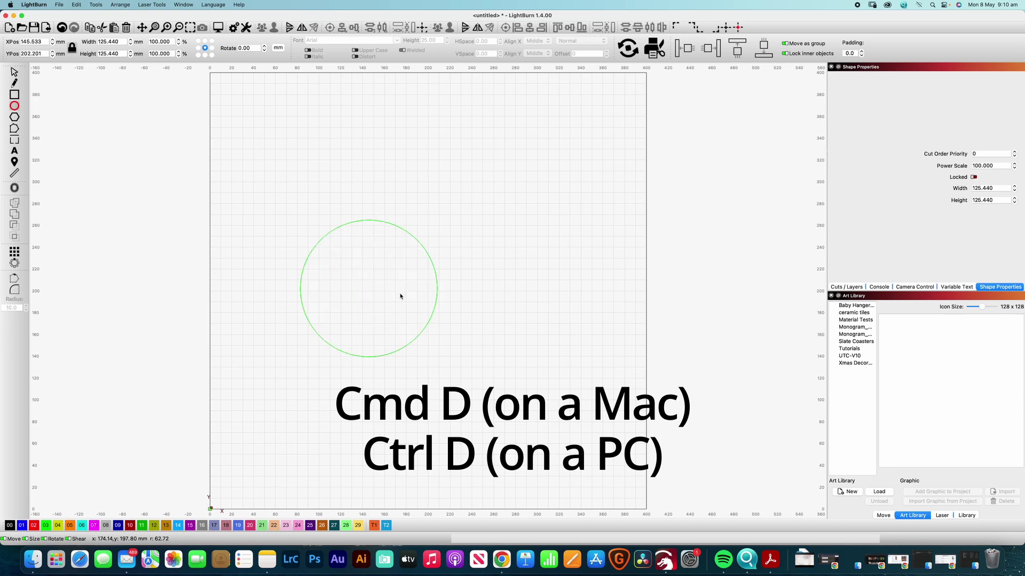
{"action": "left_click", "coordinate": [15, 72]}
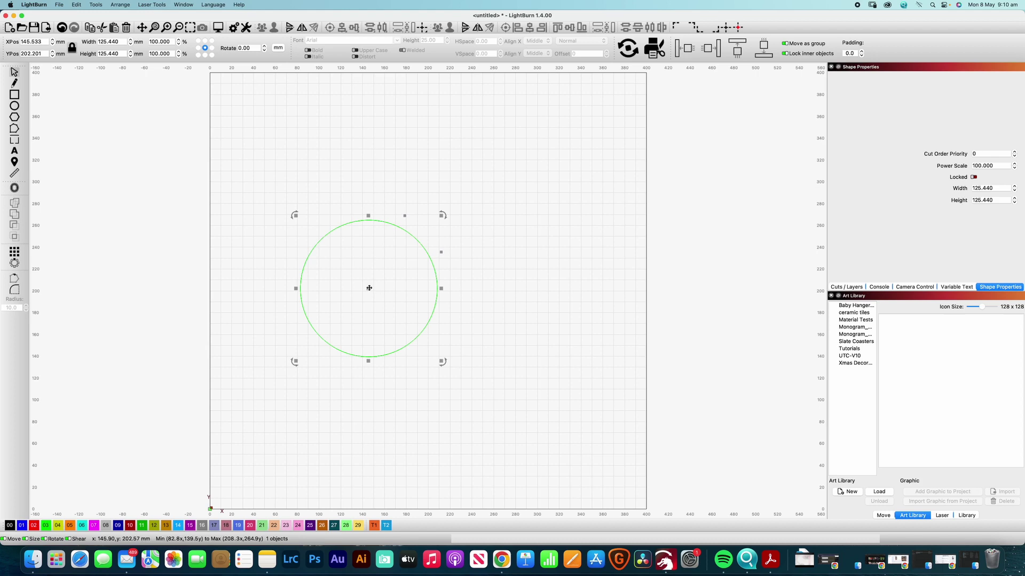
{"action": "left_click_drag", "start_coordinate": [369, 288], "coordinate": [410, 290]}
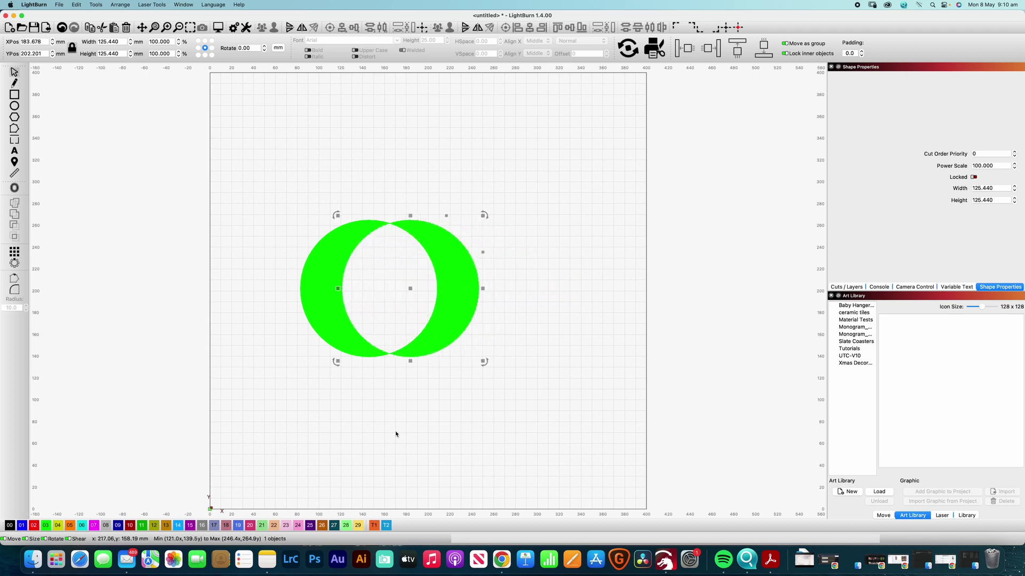
Put the duplicate circle on red layer 02 and set that layer's mode to Fill
{"action": "left_click", "coordinate": [37, 527]}
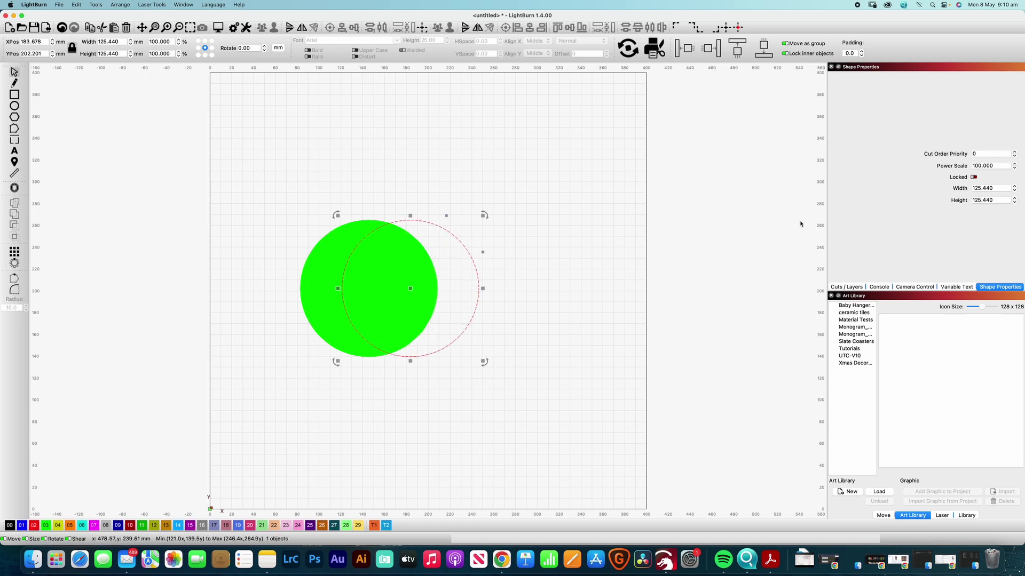
{"action": "left_click", "coordinate": [848, 287]}
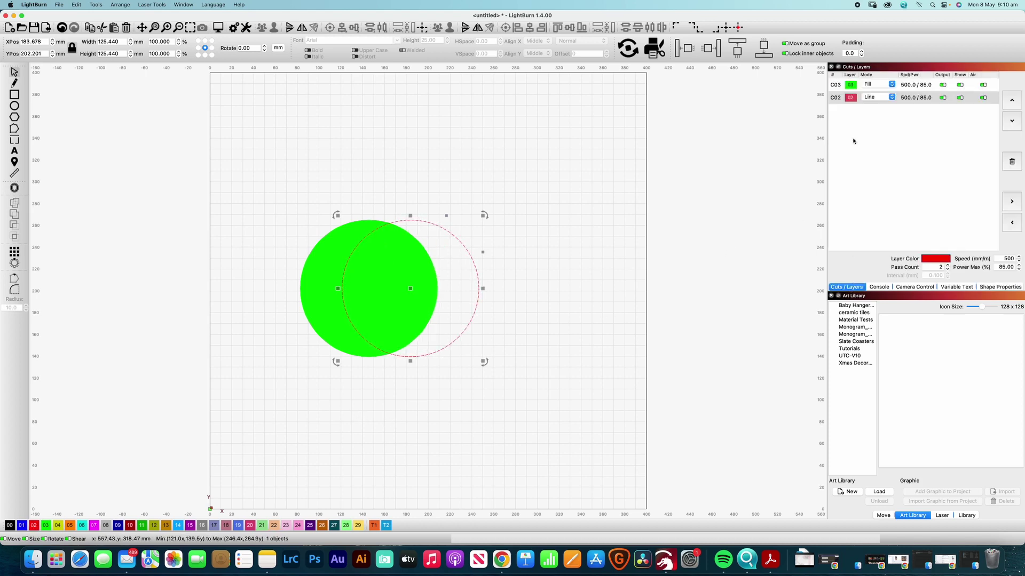
{"action": "left_click", "coordinate": [874, 98]}
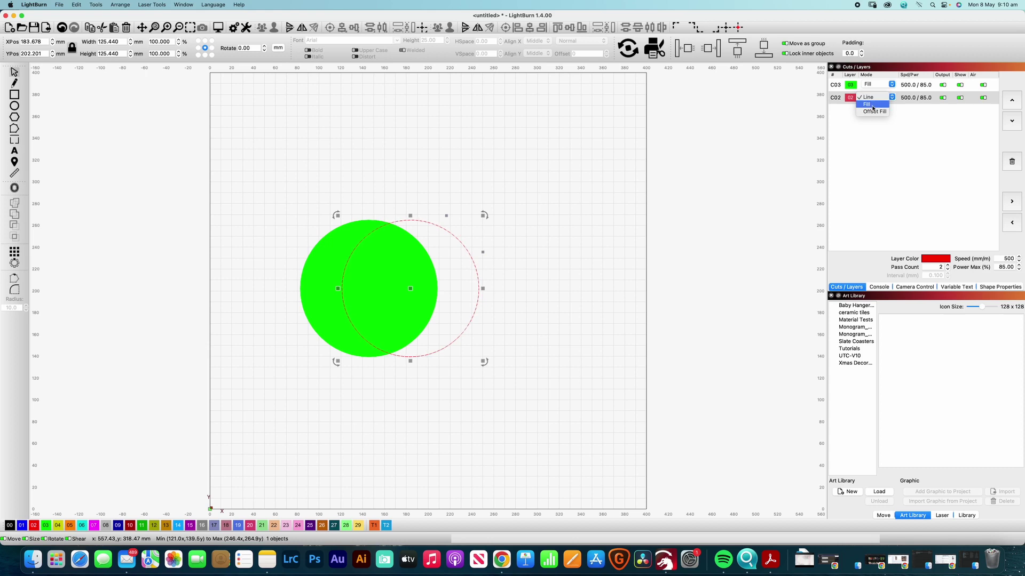
{"action": "left_click", "coordinate": [868, 104]}
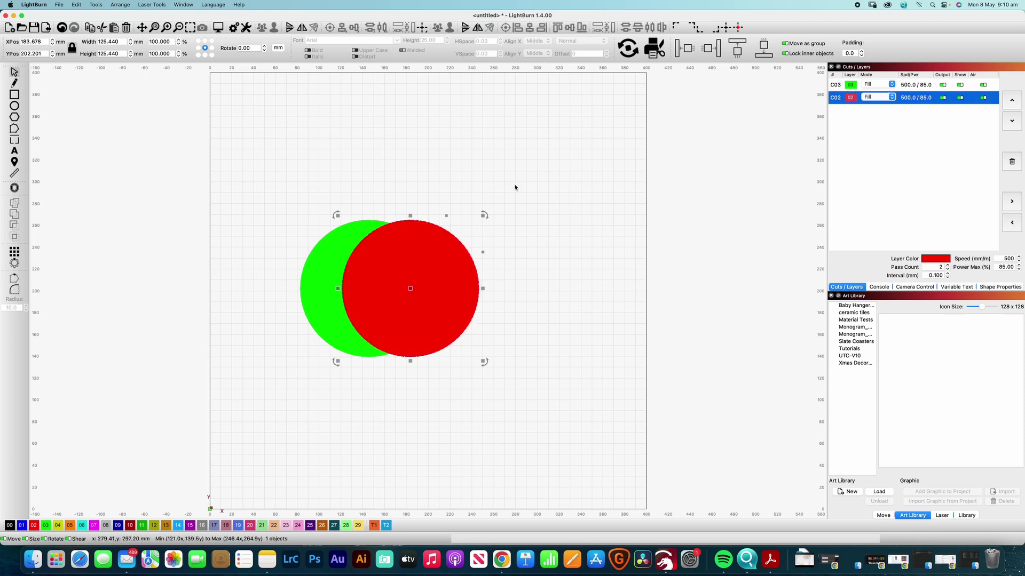
{"action": "left_click", "coordinate": [514, 187]}
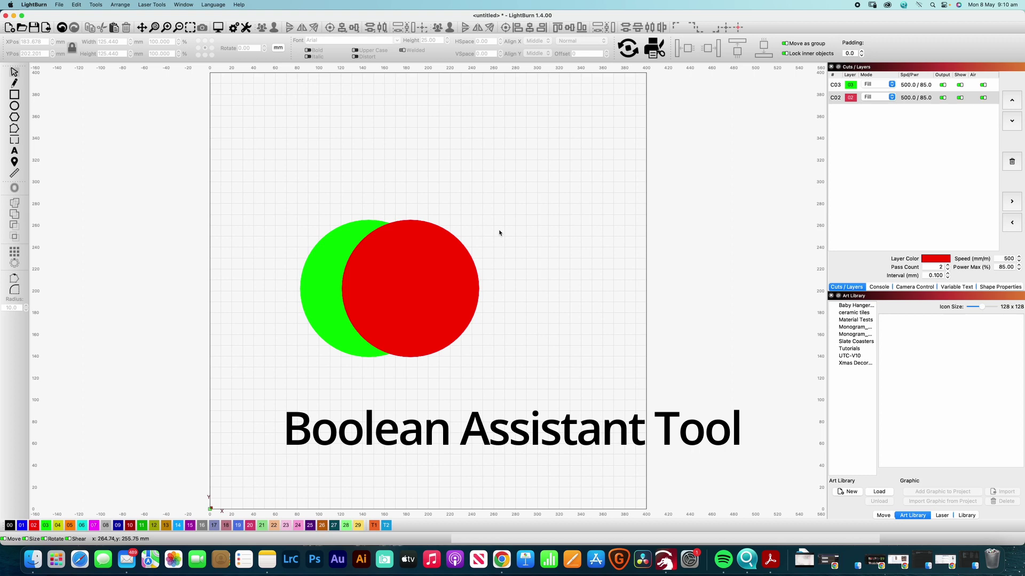
Select both circles and open the Boolean Assistant with Cmd+B
{"action": "left_click_drag", "start_coordinate": [452, 383], "coordinate": [350, 332]}
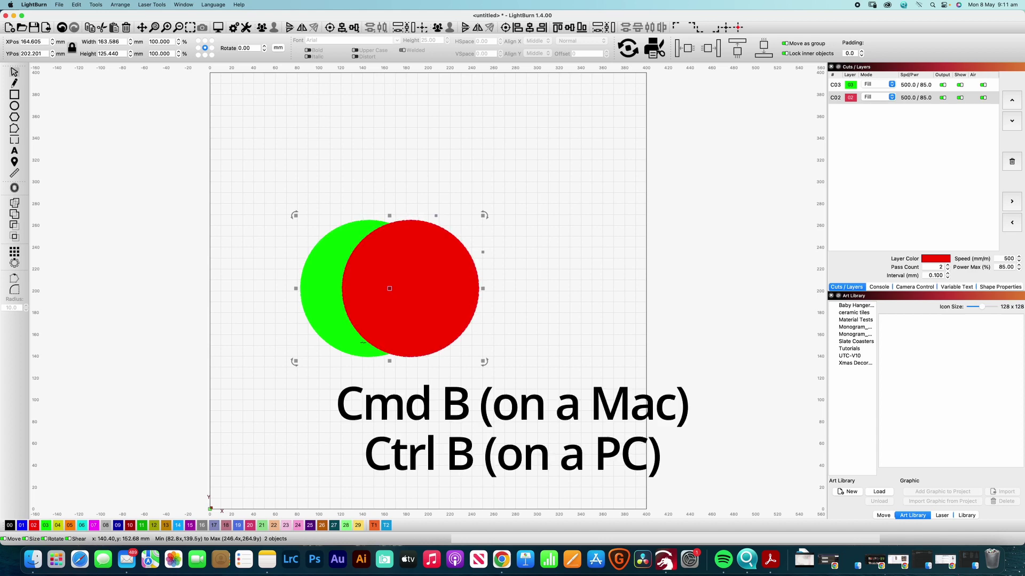
{"action": "key", "text": "super+b"}
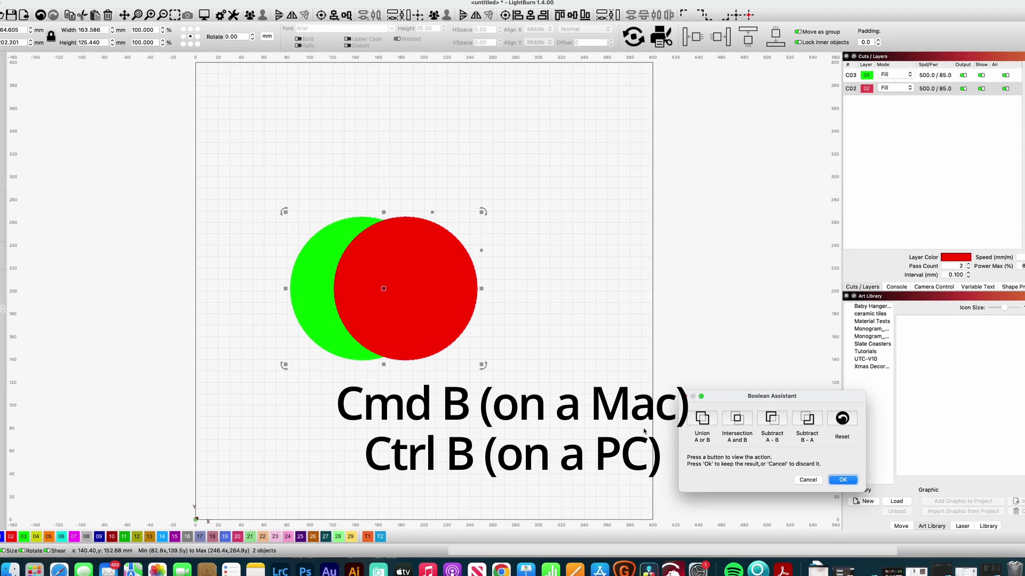
{"action": "left_click_drag", "start_coordinate": [729, 391], "coordinate": [632, 277]}
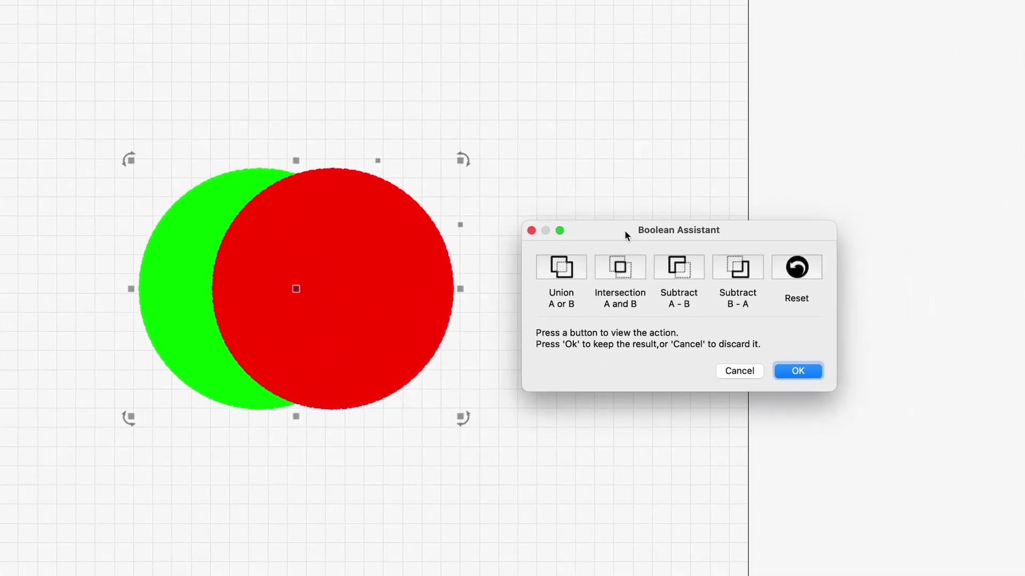
Preview Union, Intersection, Subtract A-B and Subtract B-A, then Reset the circles
{"action": "left_click", "coordinate": [656, 303]}
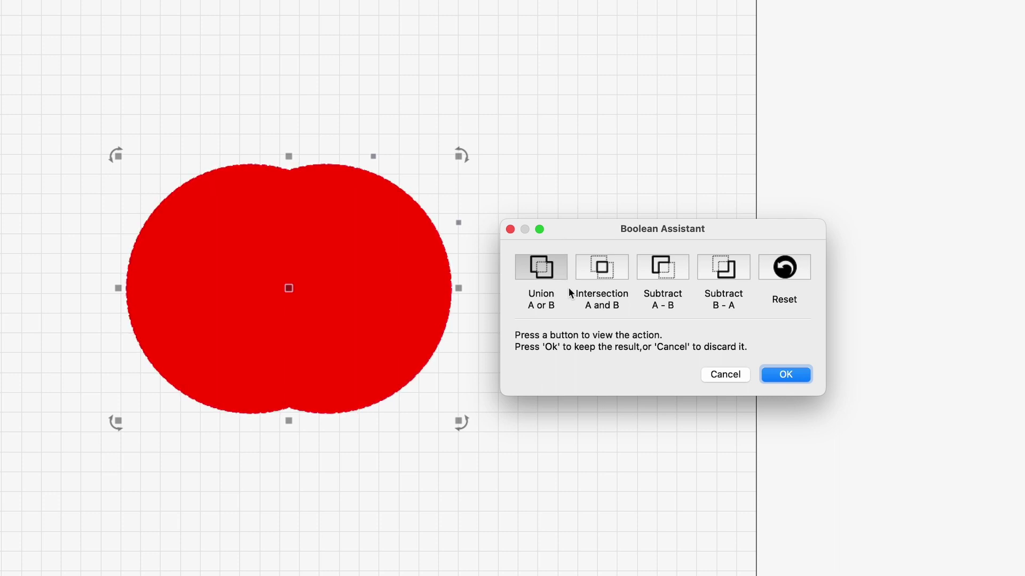
{"action": "left_click", "coordinate": [604, 269]}
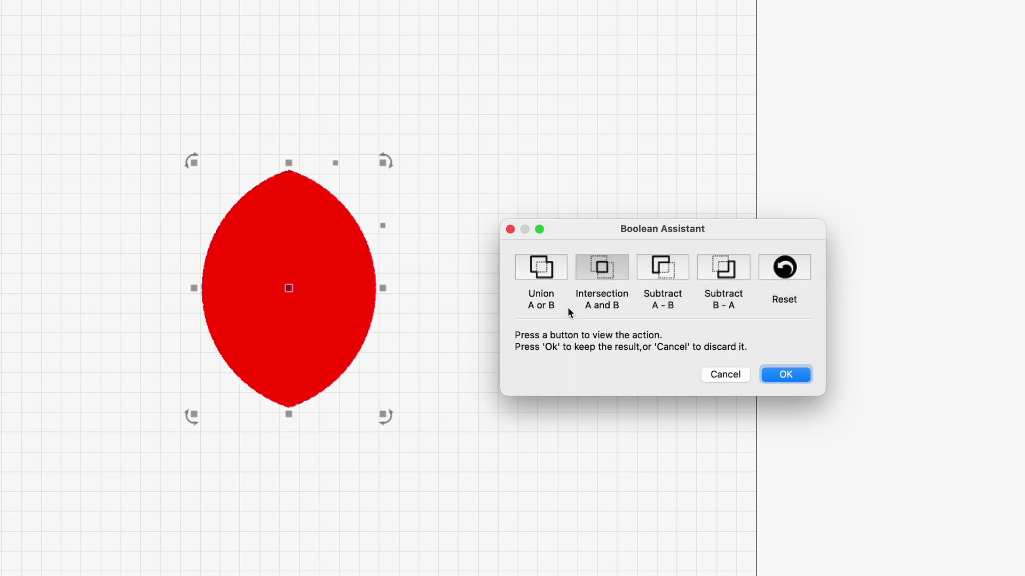
{"action": "left_click", "coordinate": [539, 267]}
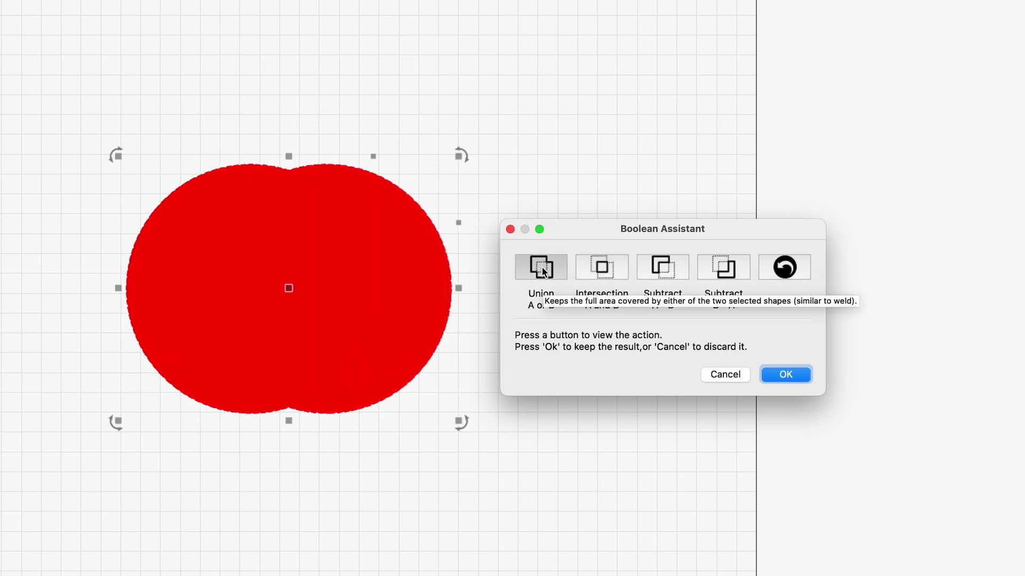
{"action": "left_click", "coordinate": [594, 271]}
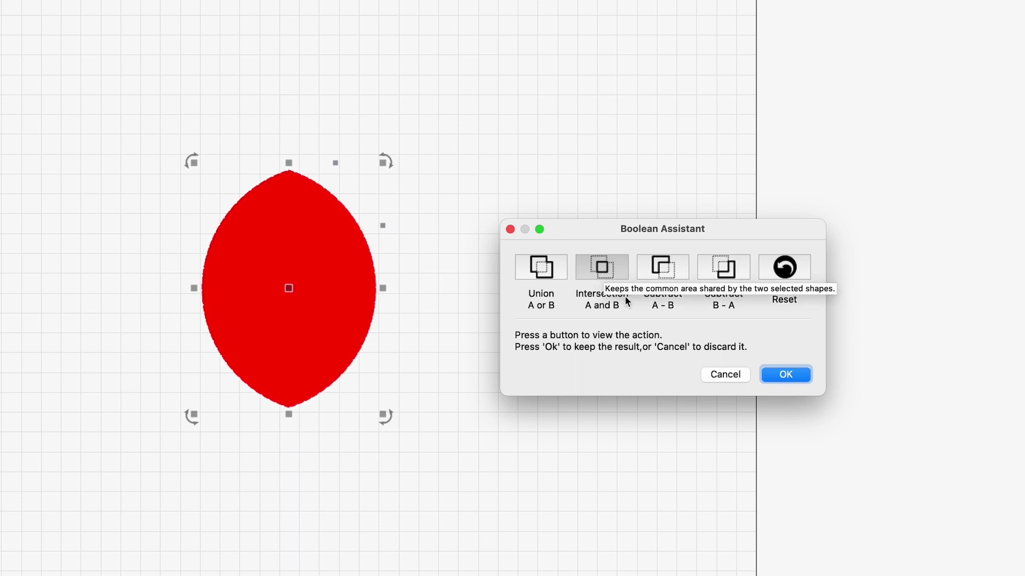
{"action": "left_click", "coordinate": [664, 267]}
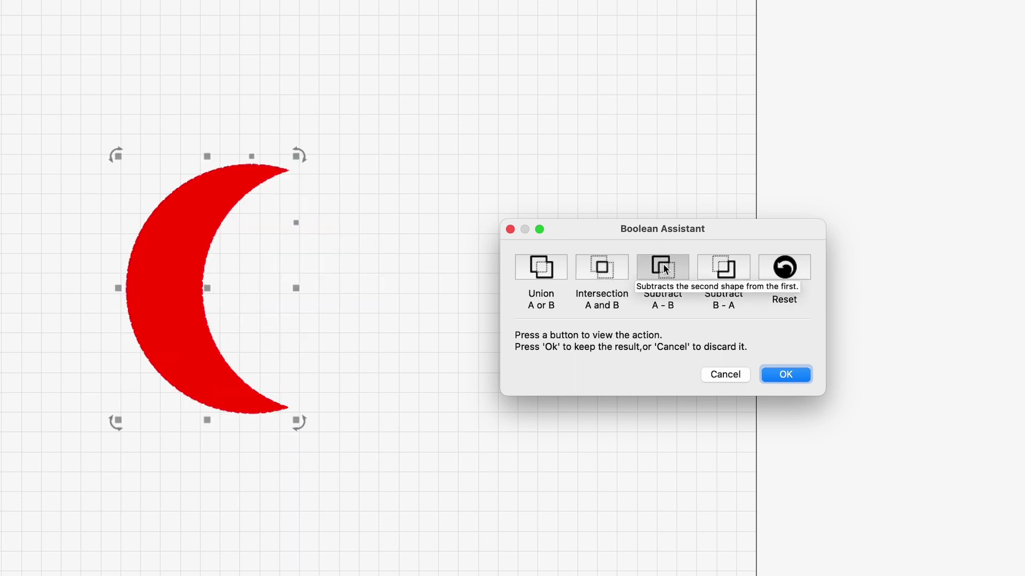
{"action": "left_click", "coordinate": [720, 268]}
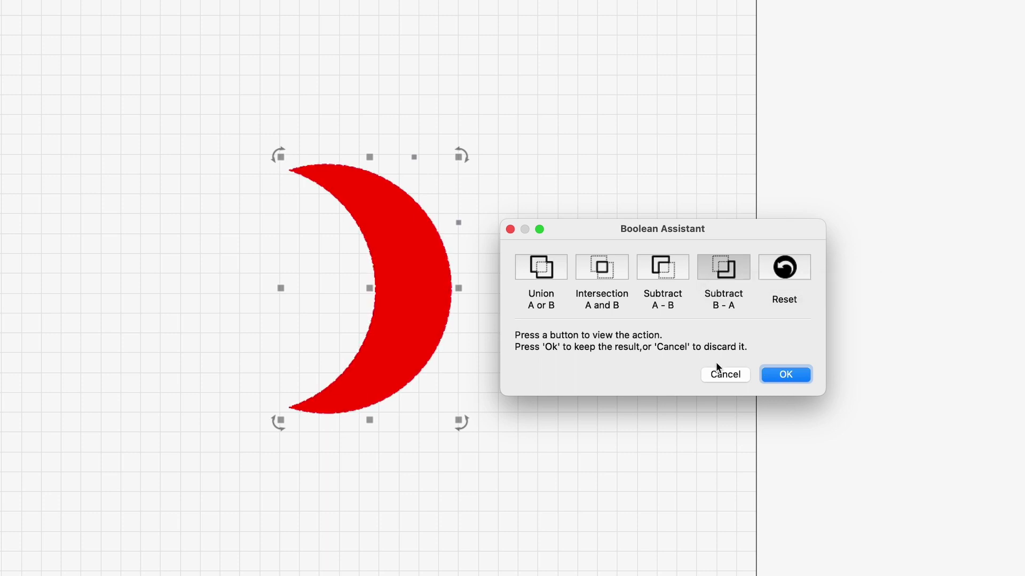
{"action": "left_click", "coordinate": [784, 268]}
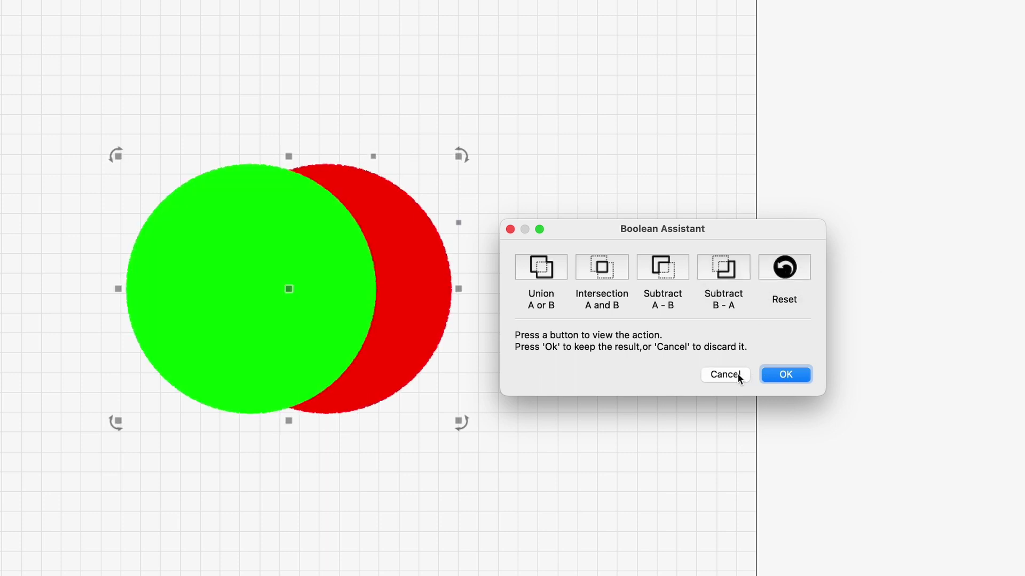
Subtract the red circle from the green one, keep the red crescent, and nudge it right
{"action": "left_click", "coordinate": [726, 374]}
{"action": "left_click", "coordinate": [652, 436]}
{"action": "left_click", "coordinate": [209, 255]}
{"action": "left_click", "coordinate": [654, 268]}
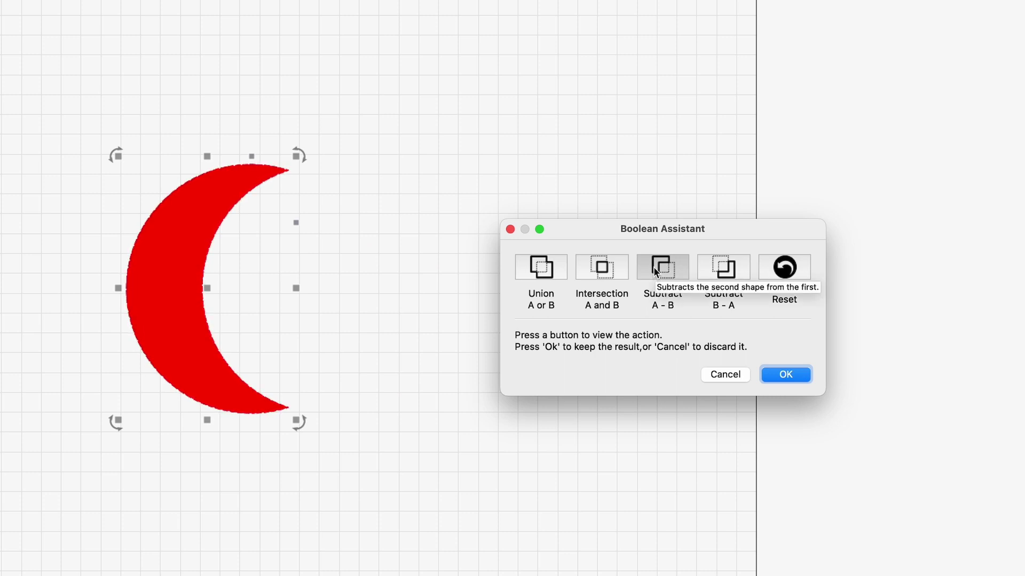
{"action": "left_click", "coordinate": [789, 372]}
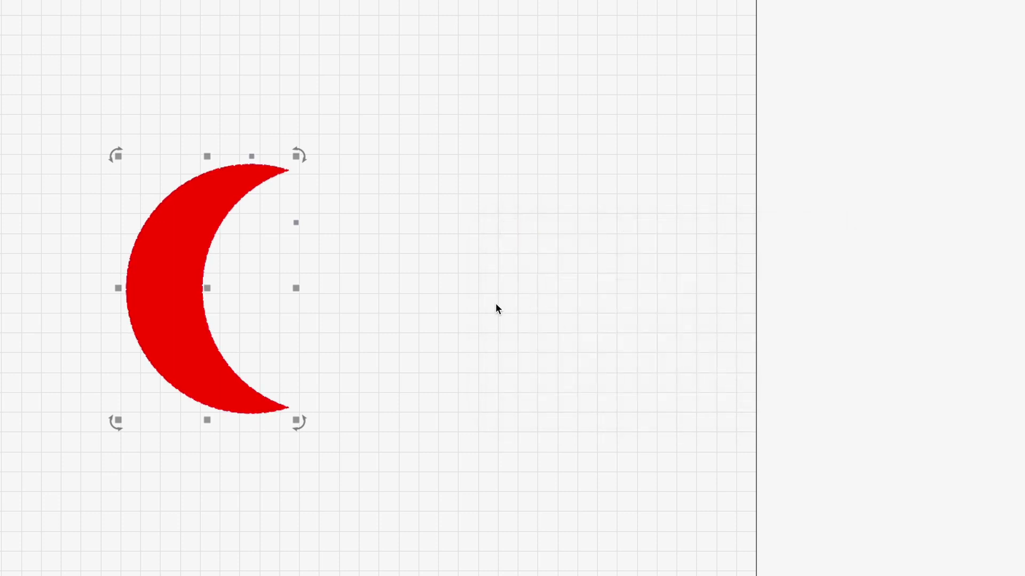
{"action": "left_click_drag", "start_coordinate": [190, 274], "coordinate": [247, 269]}
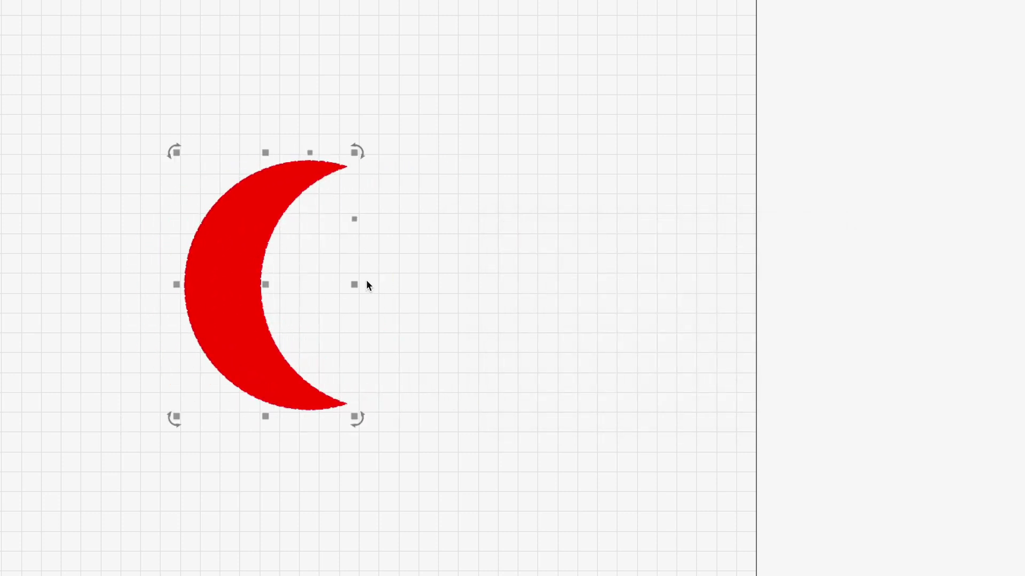
Reposition the crescent and draw a long thin green bar across it
{"action": "left_click", "coordinate": [434, 258]}
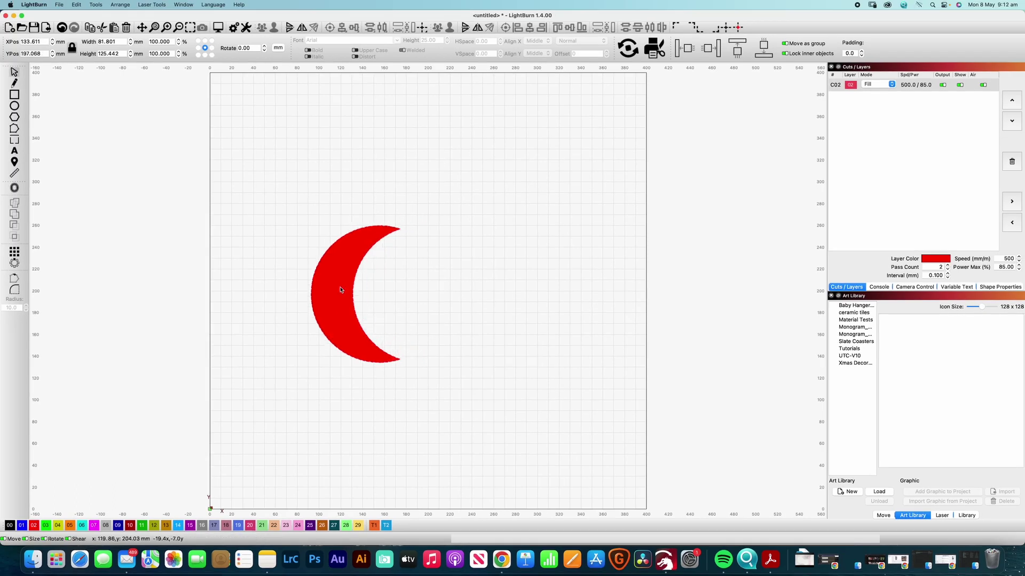
{"action": "left_click_drag", "start_coordinate": [342, 283], "coordinate": [285, 226]}
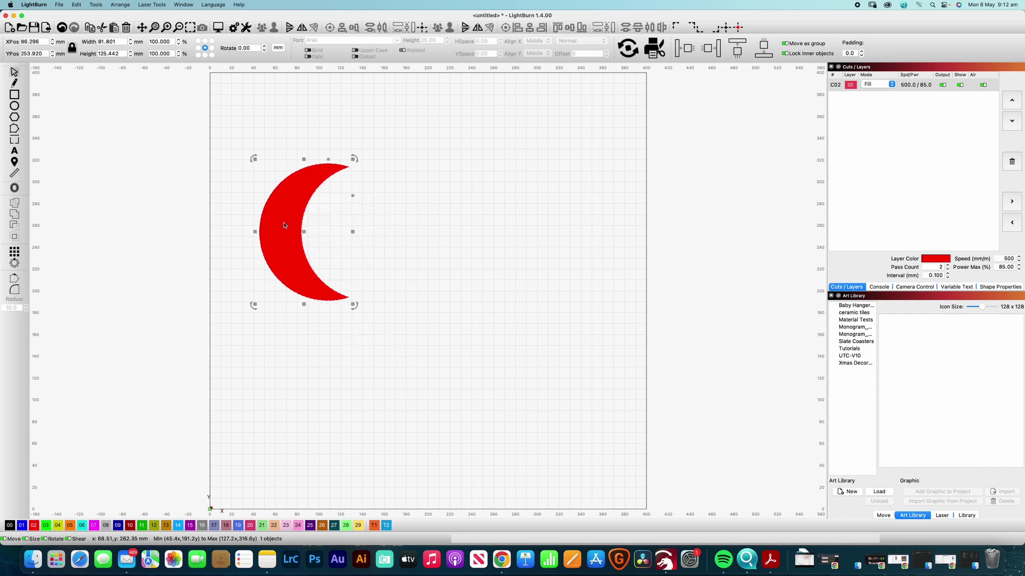
{"action": "left_click", "coordinate": [14, 96]}
{"action": "left_click_drag", "start_coordinate": [393, 250], "coordinate": [282, 210]}
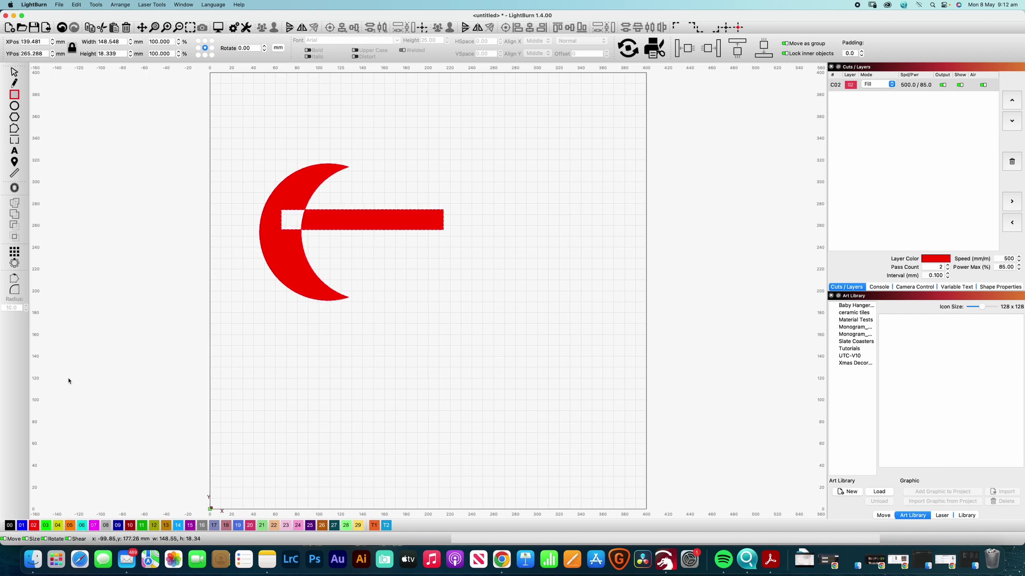
{"action": "left_click", "coordinate": [45, 528]}
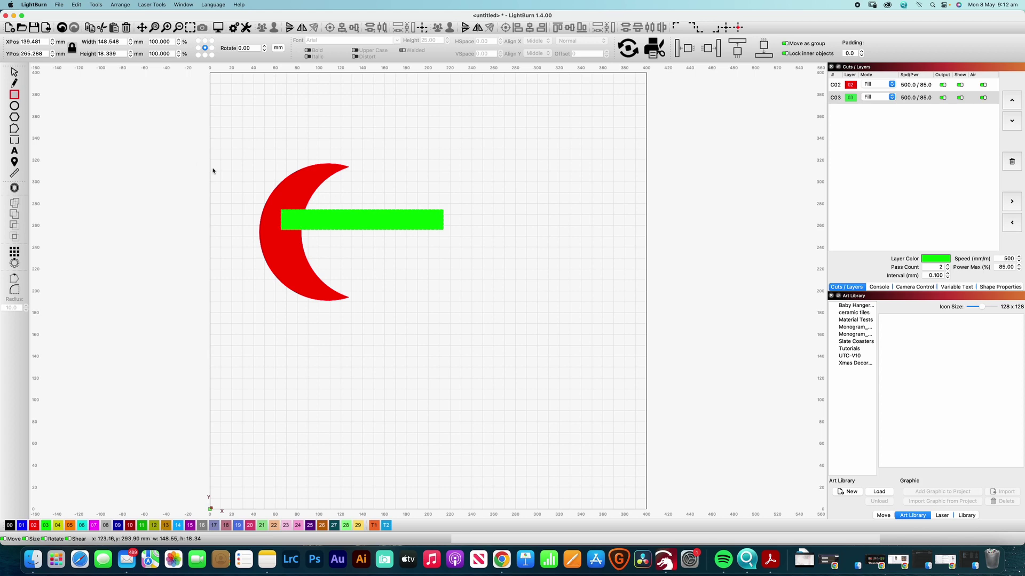
Center the crescent vertically on the green bar
{"action": "left_click", "coordinate": [15, 72]}
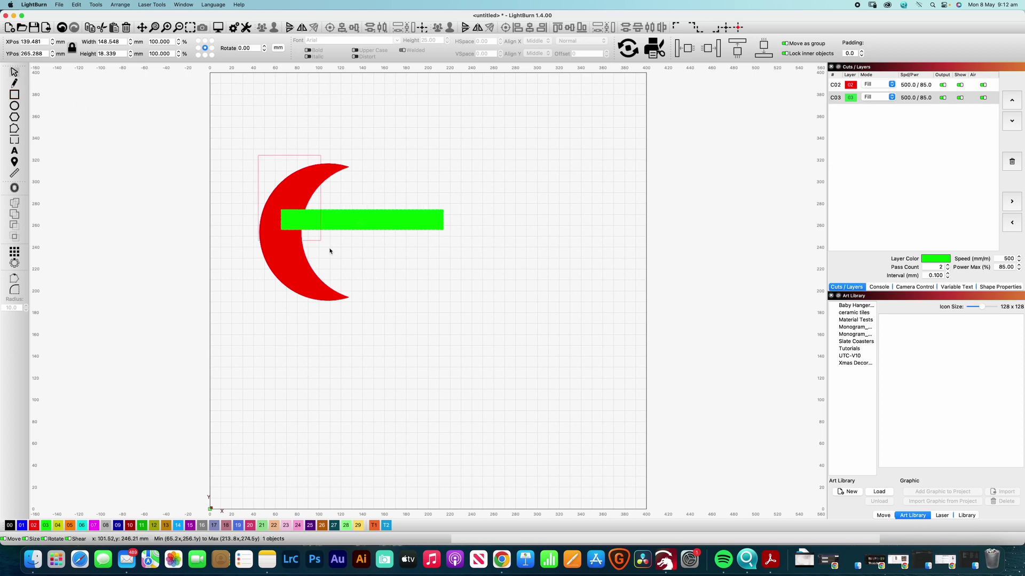
{"action": "left_click_drag", "start_coordinate": [330, 250], "coordinate": [457, 322]}
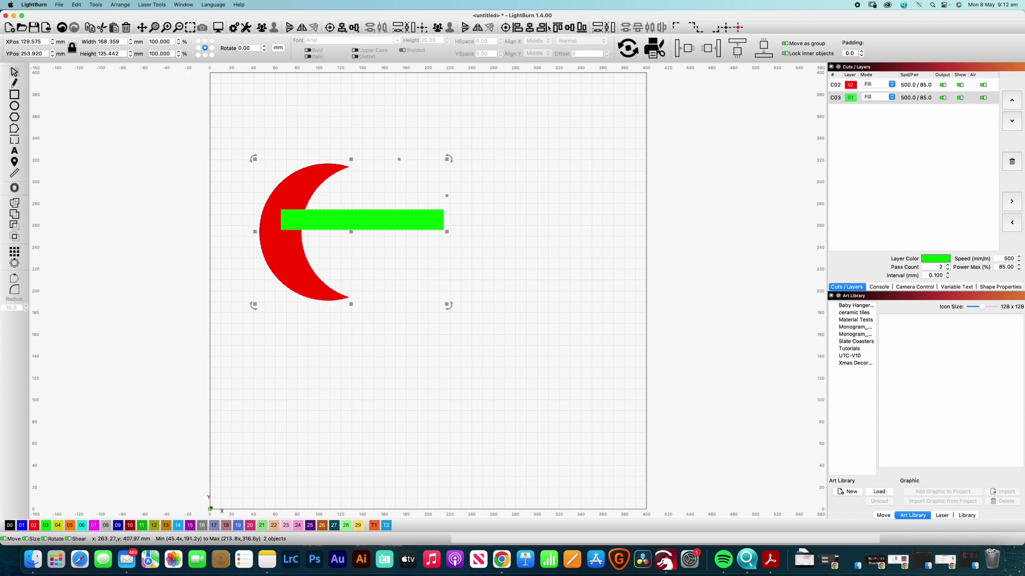
{"action": "left_click", "coordinate": [570, 27]}
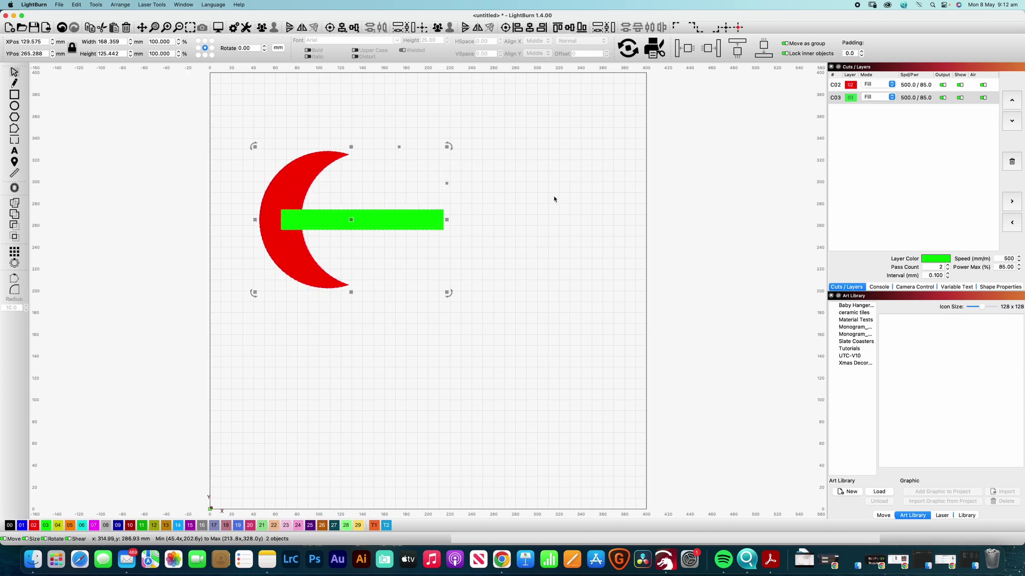
{"action": "left_click", "coordinate": [528, 222]}
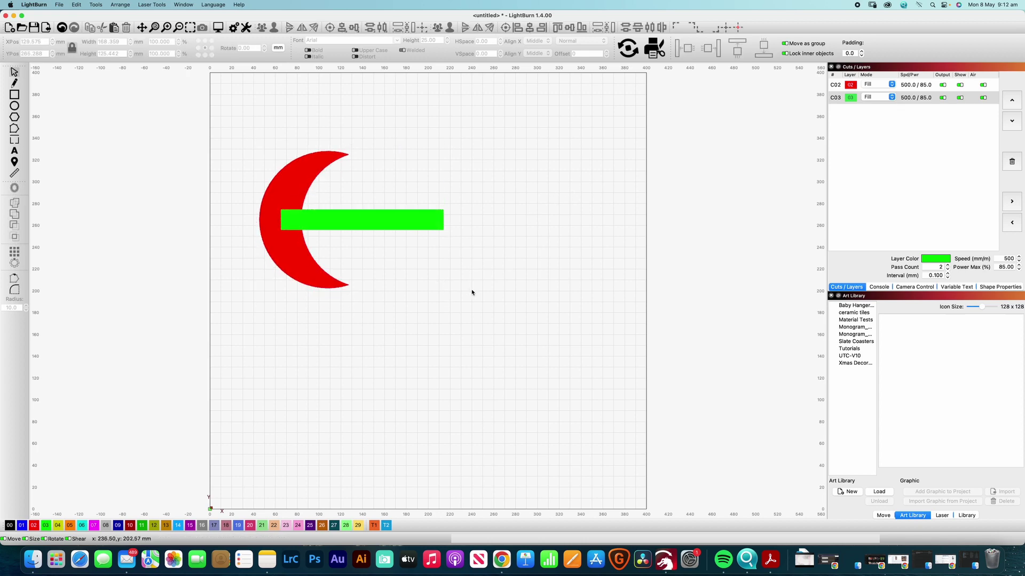
Union the crescent and bar into one red shape and select it
{"action": "left_click_drag", "start_coordinate": [459, 302], "coordinate": [228, 142]}
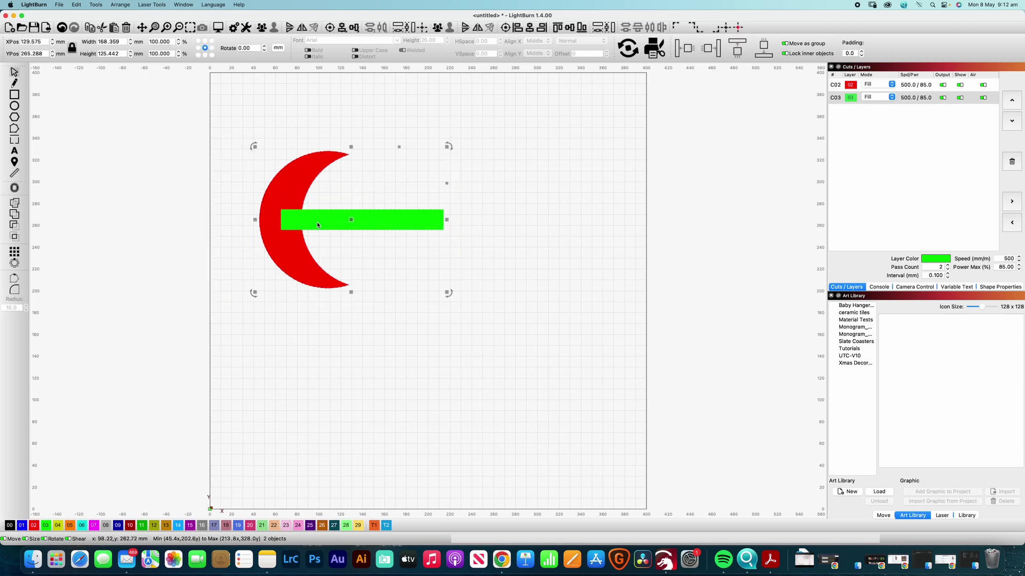
{"action": "key", "text": "super+b"}
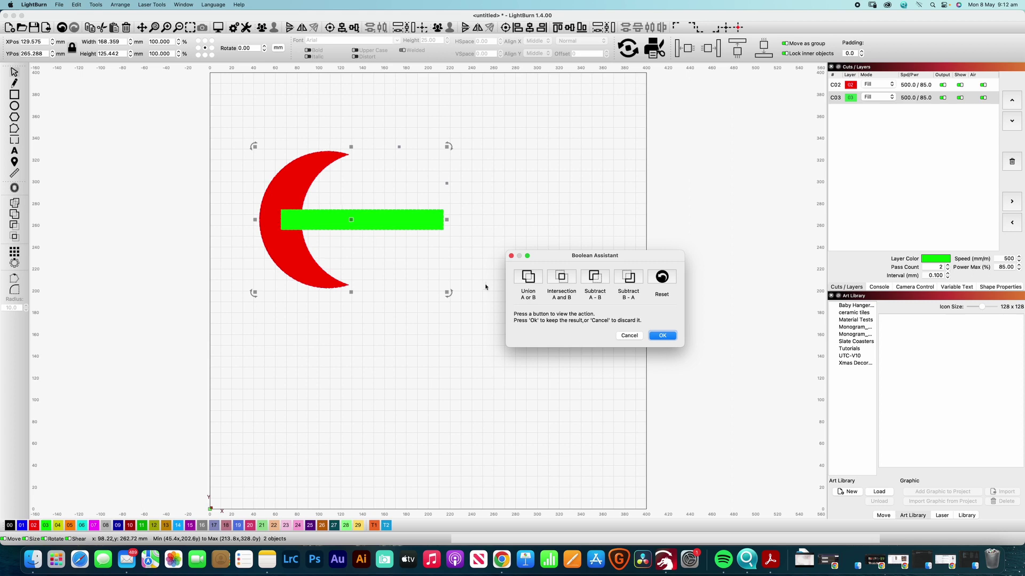
{"action": "left_click", "coordinate": [530, 281]}
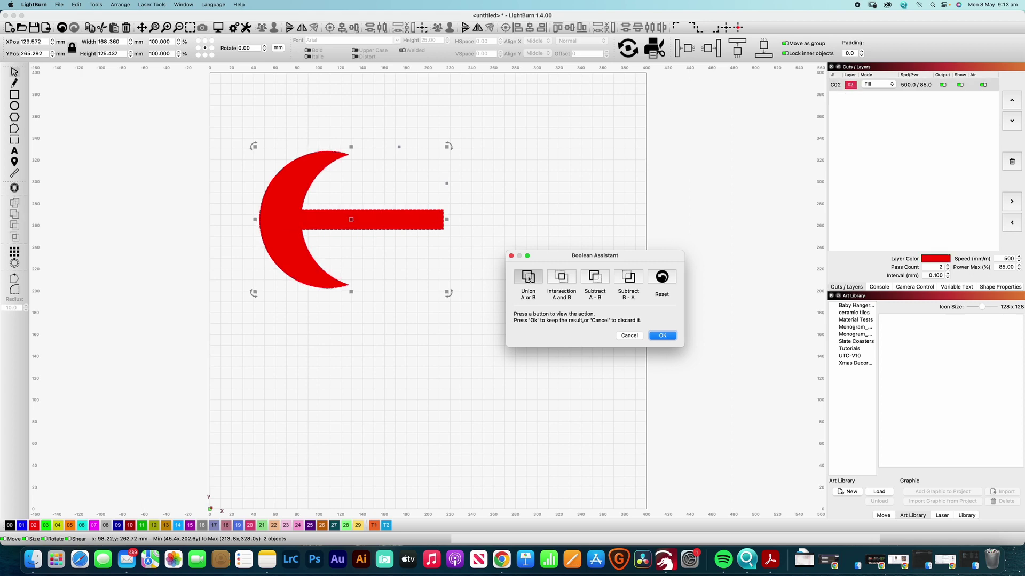
{"action": "left_click", "coordinate": [674, 336]}
{"action": "left_click", "coordinate": [517, 314]}
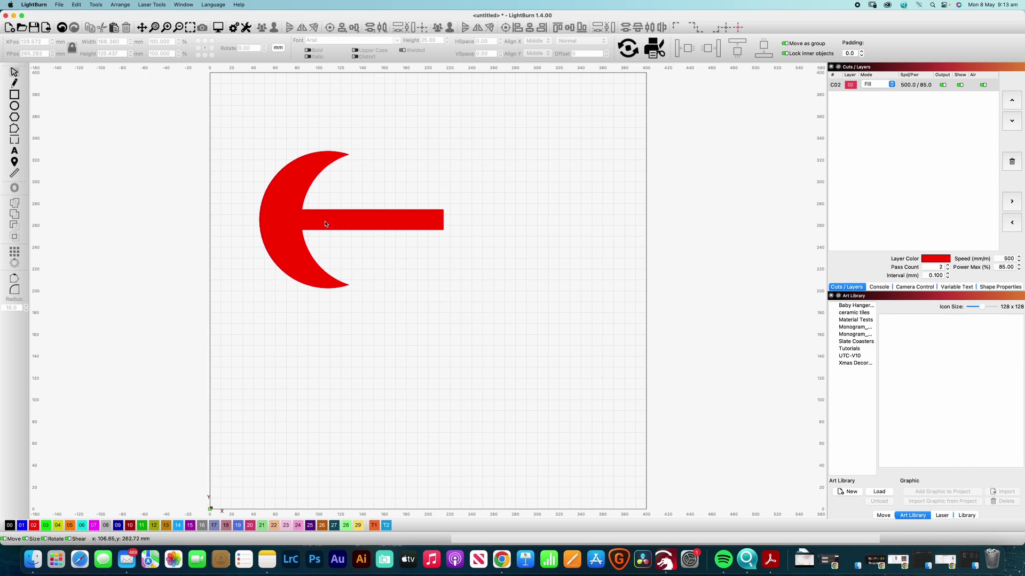
{"action": "key", "text": "super+a"}
{"action": "left_click", "coordinate": [464, 286]}
{"action": "left_click", "coordinate": [375, 228]}
Delete the merged shape and draw a green circle left of centre
{"action": "key", "text": "Delete"}
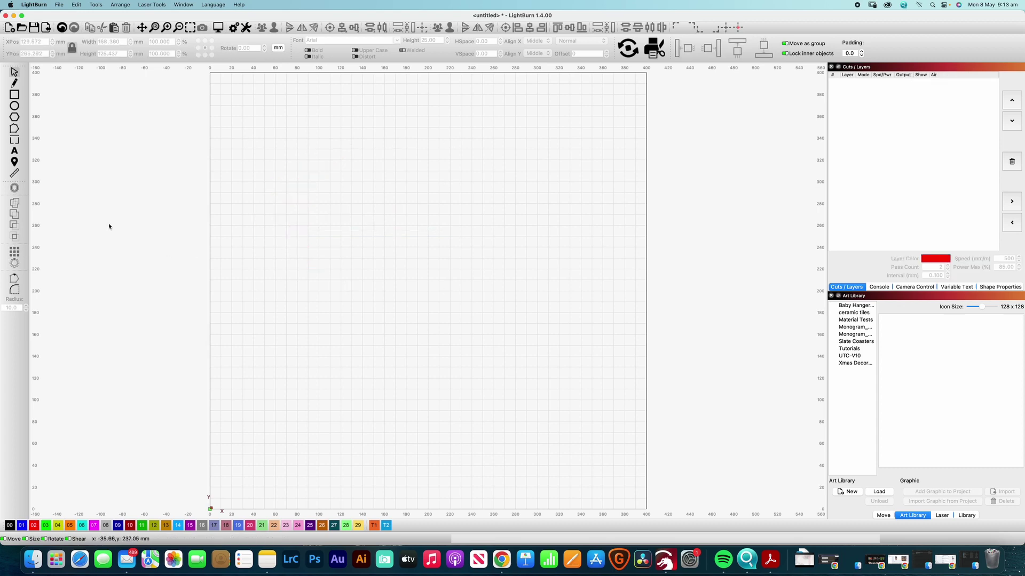
{"action": "left_click", "coordinate": [14, 106]}
{"action": "left_click_drag", "start_coordinate": [293, 228], "coordinate": [384, 300]}
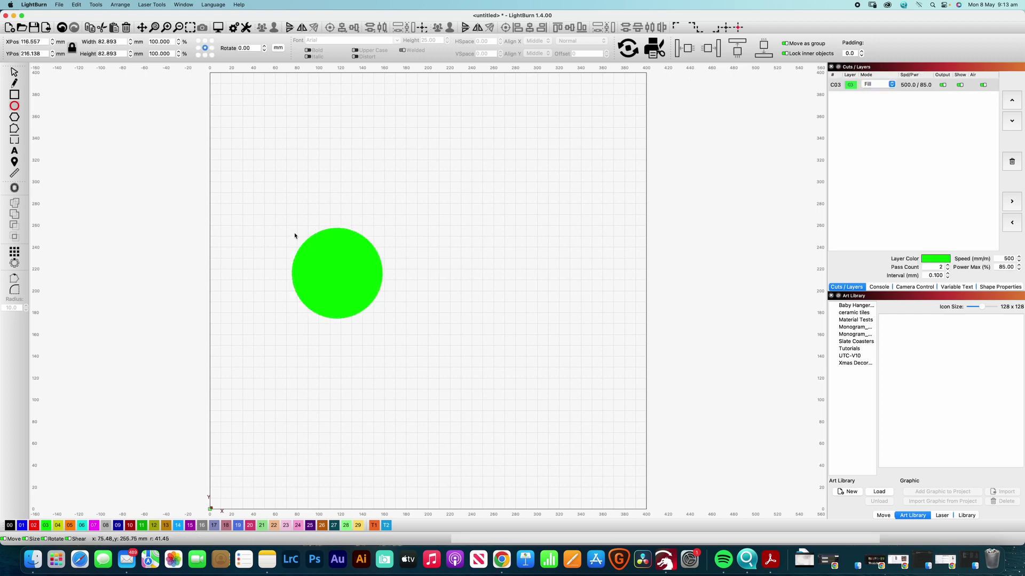
Add a red rectangle and a blue hexagon overlapping the circle
{"action": "key", "text": "super+r"}
{"action": "left_click_drag", "start_coordinate": [363, 213], "coordinate": [472, 300]}
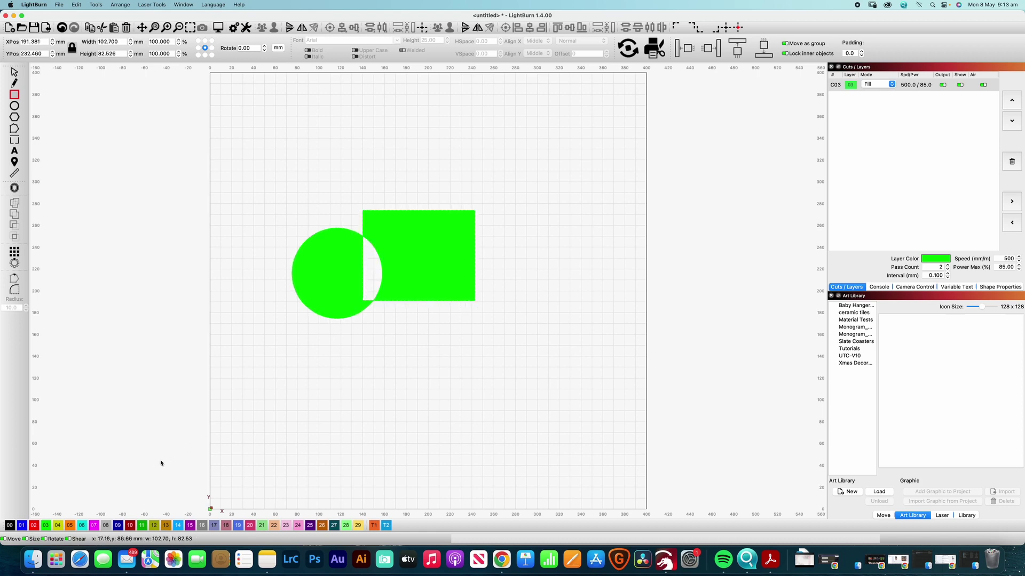
{"action": "left_click", "coordinate": [34, 525]}
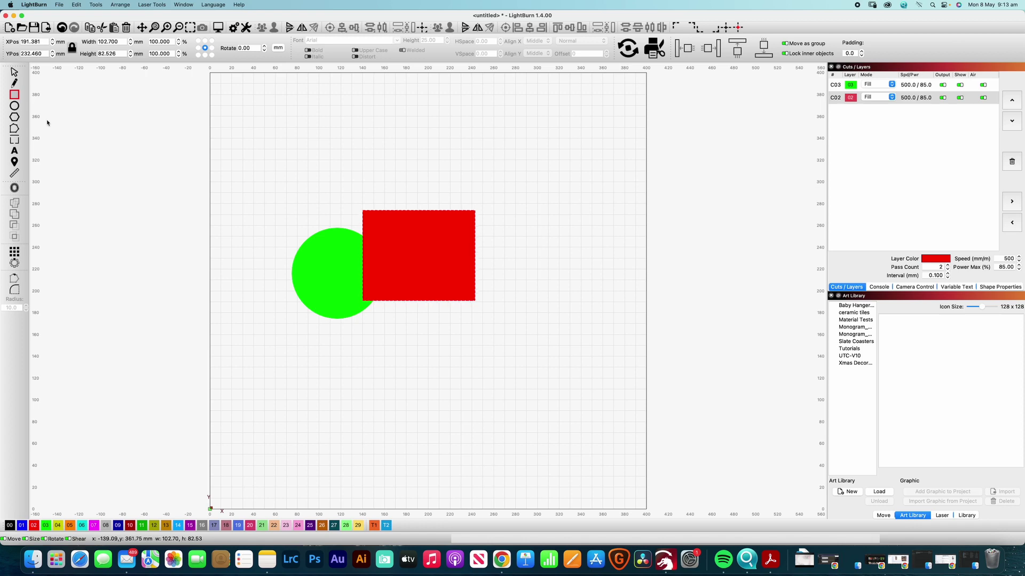
{"action": "left_click", "coordinate": [15, 117]}
{"action": "left_click_drag", "start_coordinate": [440, 369], "coordinate": [330, 267]}
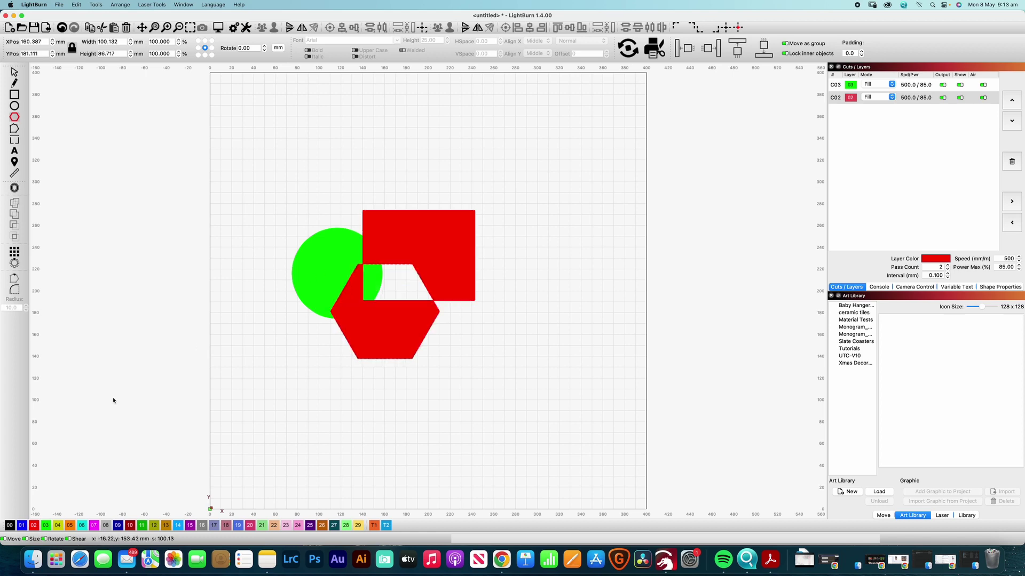
{"action": "left_click", "coordinate": [23, 524]}
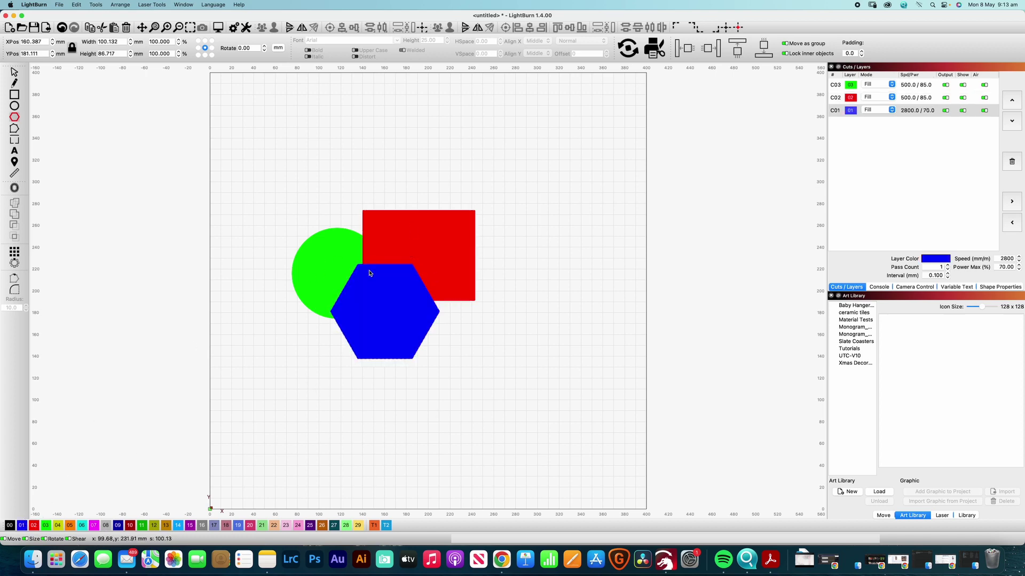
Weld the circle, rectangle and hexagon into one blue shape and reselect it
{"action": "left_click", "coordinate": [14, 72]}
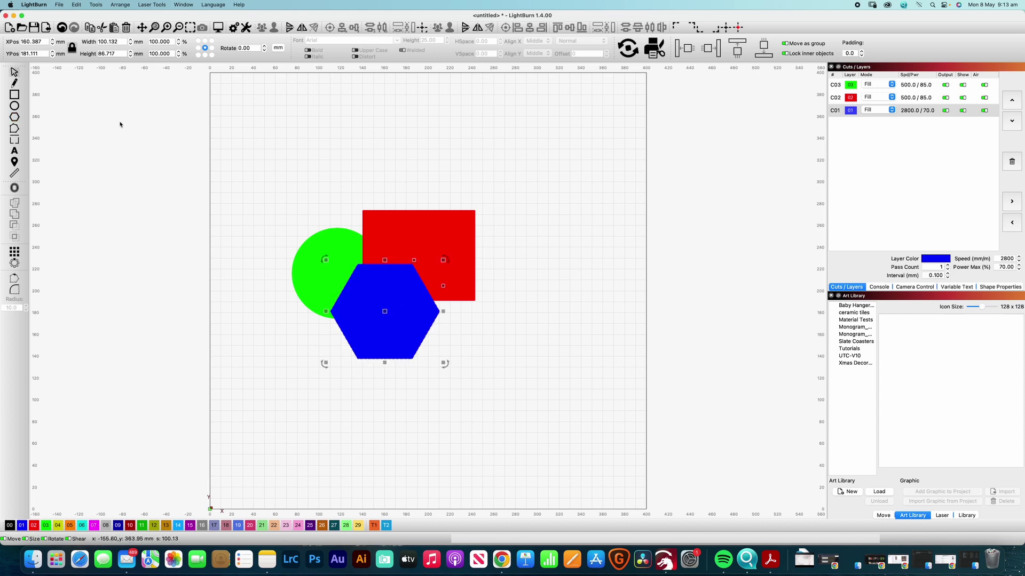
{"action": "left_click_drag", "start_coordinate": [529, 362], "coordinate": [274, 206]}
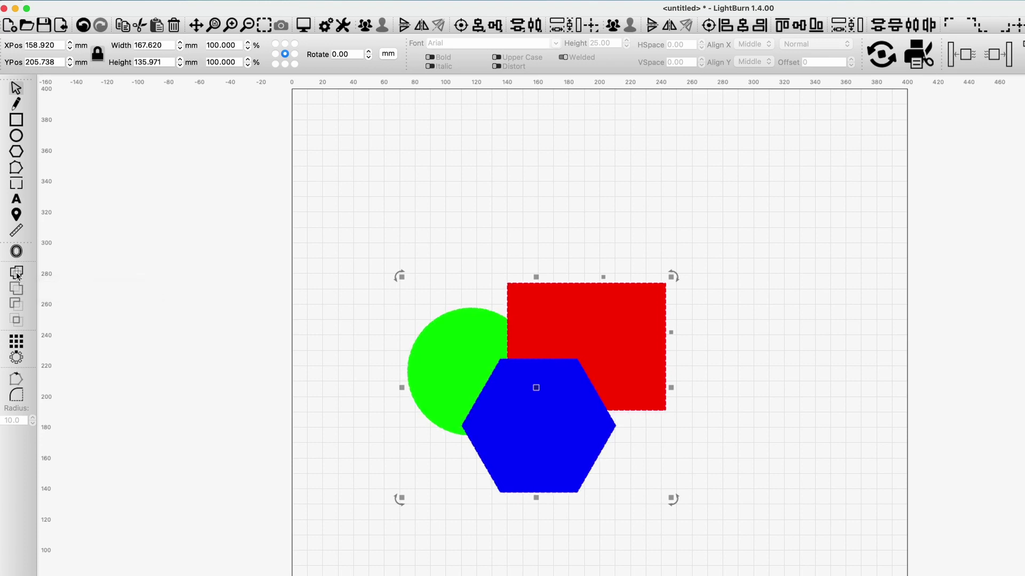
{"action": "left_click", "coordinate": [17, 274]}
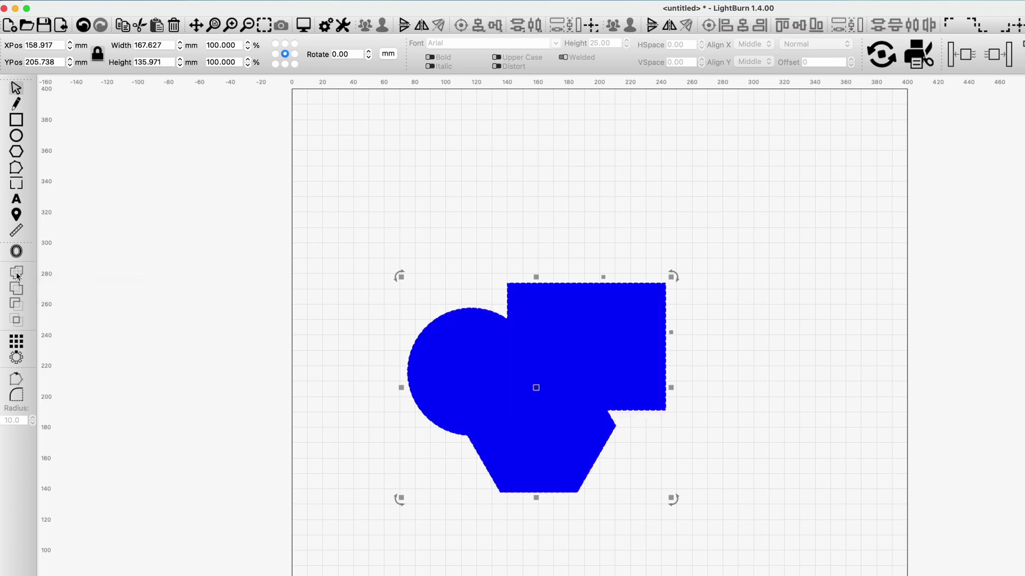
{"action": "left_click", "coordinate": [682, 549]}
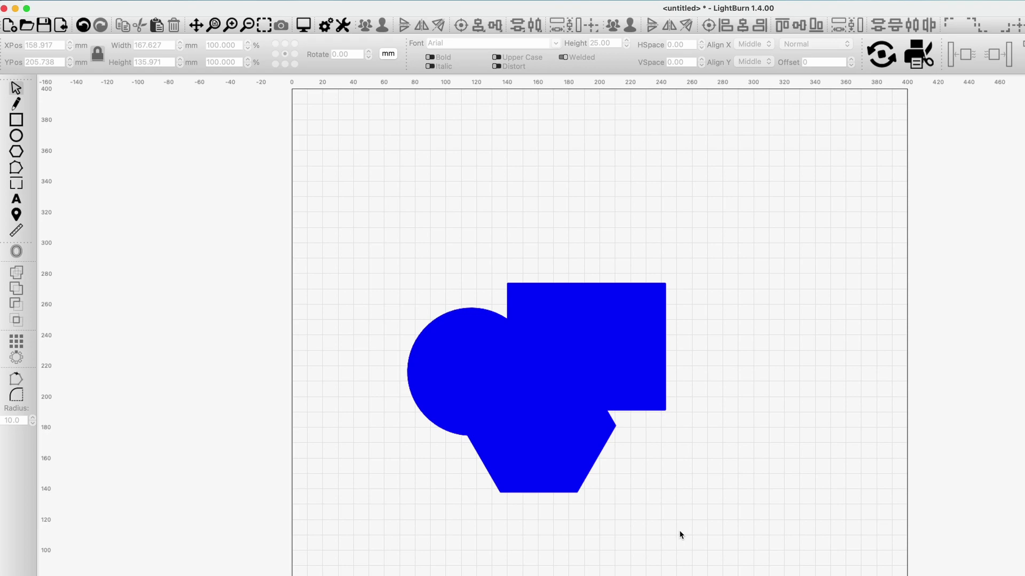
{"action": "key", "text": "super+a"}
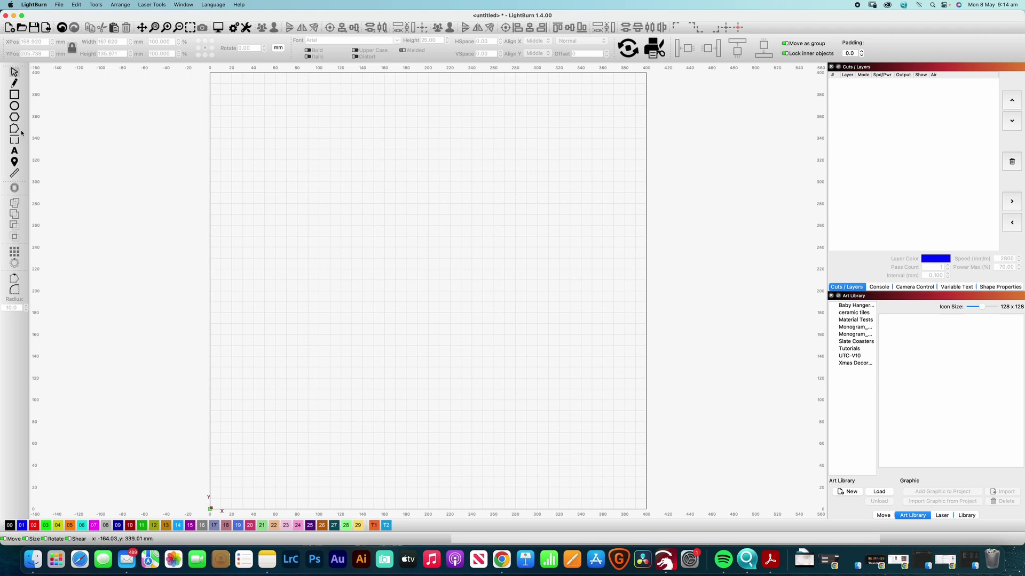
Draw a blue filled hexagon about 141.6 mm across in the workspace
{"action": "left_click", "coordinate": [15, 115]}
{"action": "left_click_drag", "start_coordinate": [362, 227], "coordinate": [515, 376]}
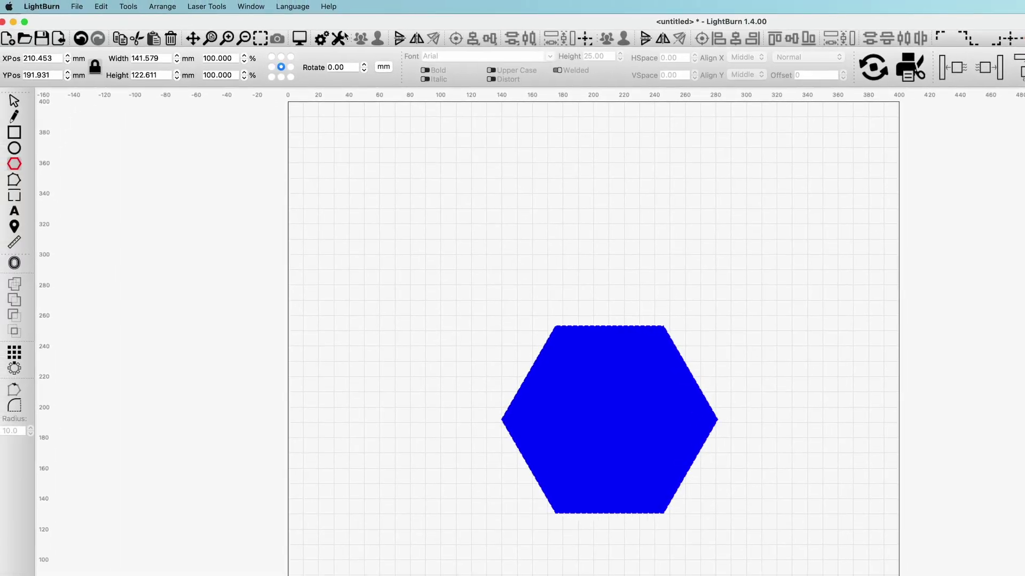
{"action": "left_click", "coordinate": [251, 7]}
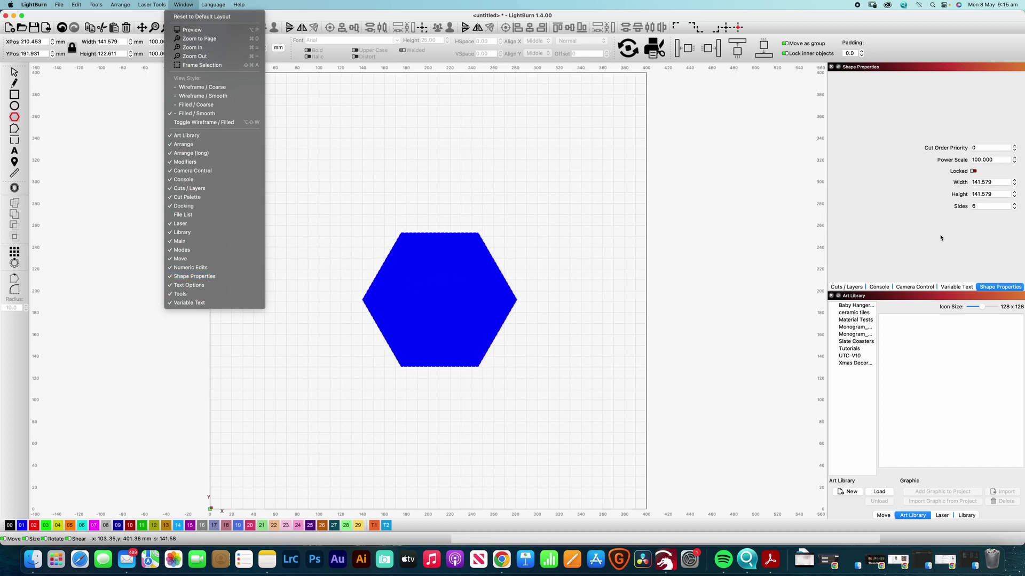
Lower the polygon's Sides from 6 to 3 in Shape Properties, making a triangle
{"action": "left_click", "coordinate": [1014, 209]}
{"action": "left_click", "coordinate": [1014, 251]}
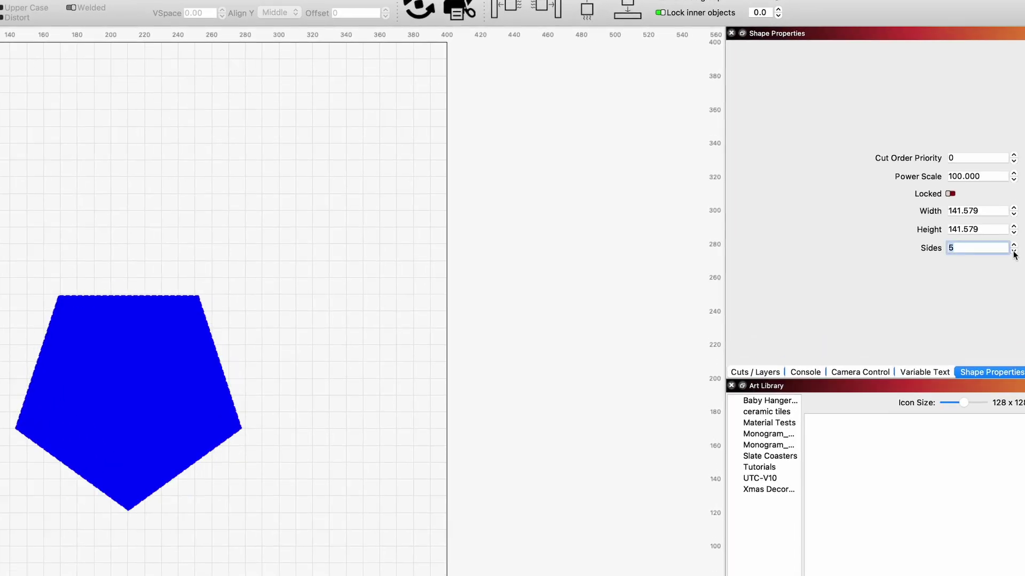
{"action": "left_click", "coordinate": [1014, 251]}
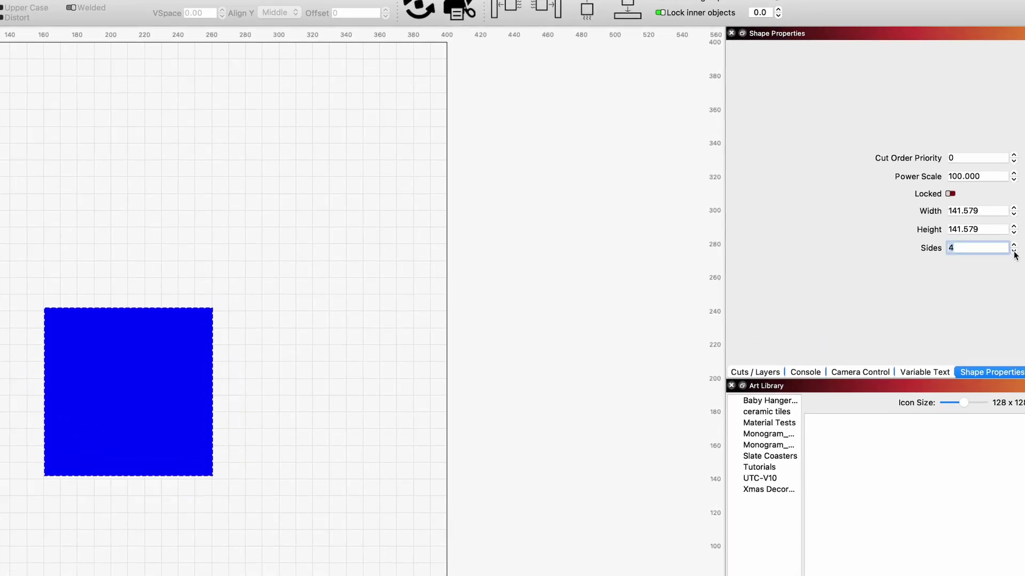
{"action": "left_click", "coordinate": [1014, 251]}
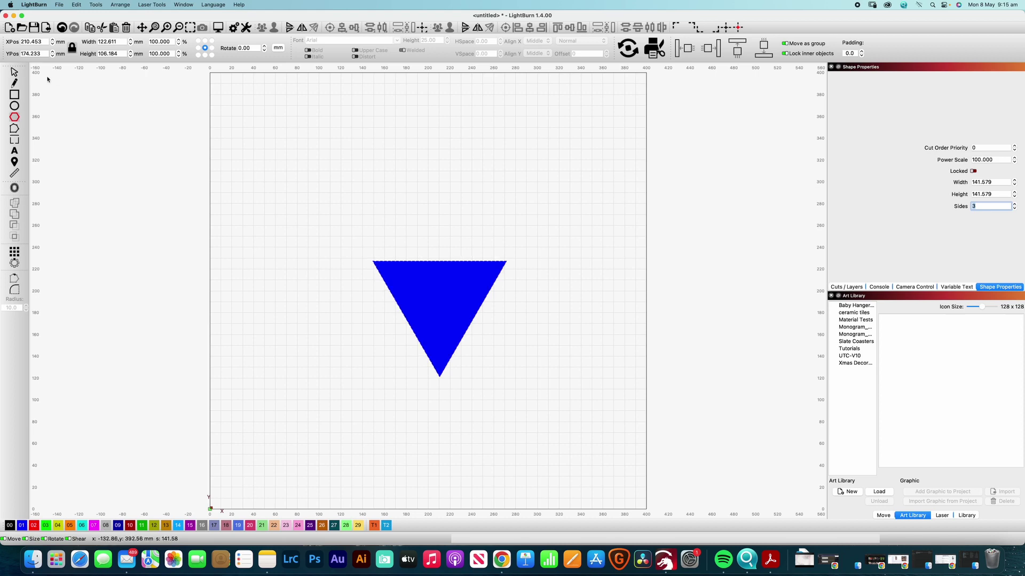
{"action": "left_click", "coordinate": [492, 256]}
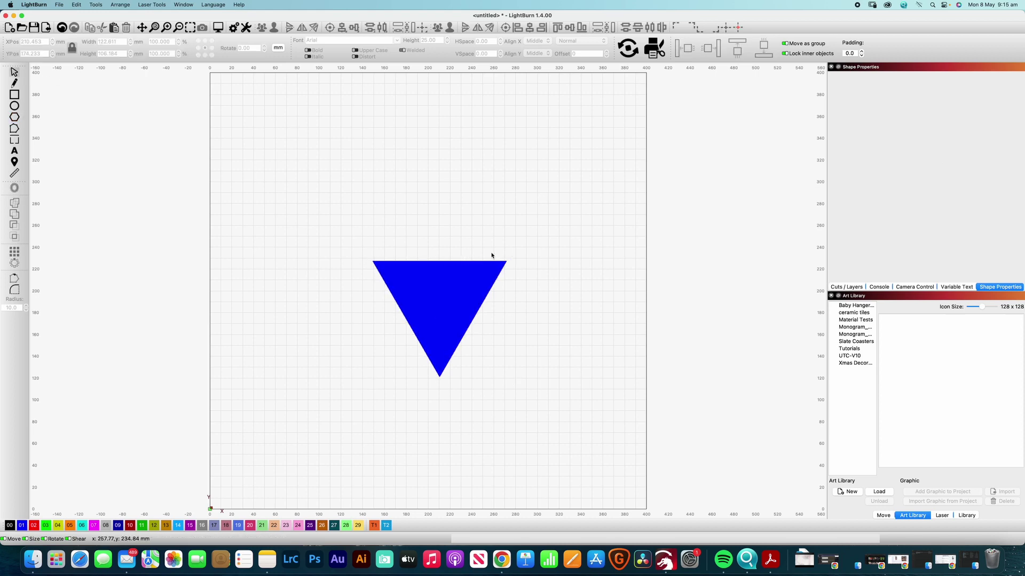
Rotate the triangle upright, narrow it into a slim spike and move it higher
{"action": "left_click", "coordinate": [473, 276]}
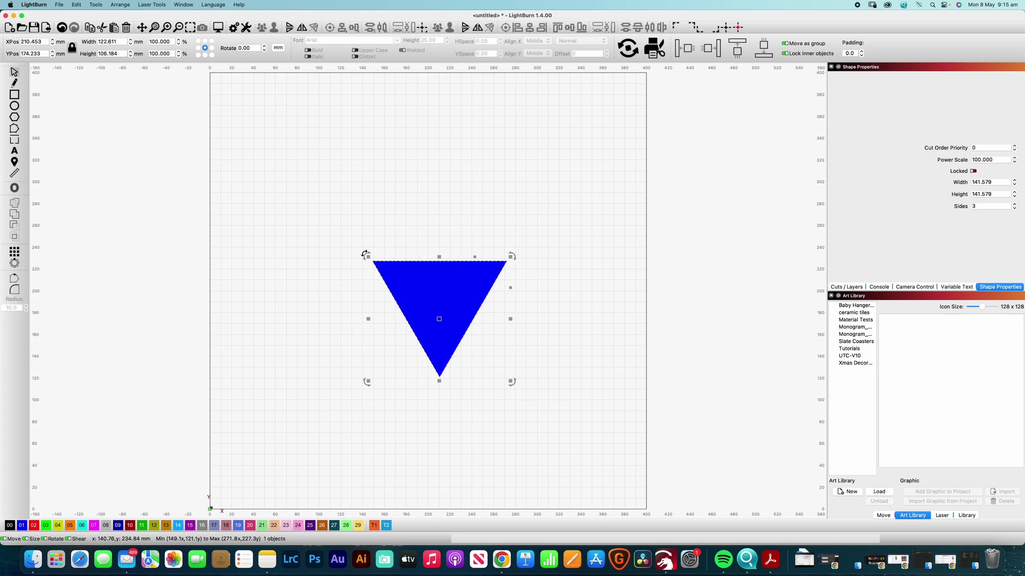
{"action": "left_click_drag", "start_coordinate": [365, 255], "coordinate": [446, 245]}
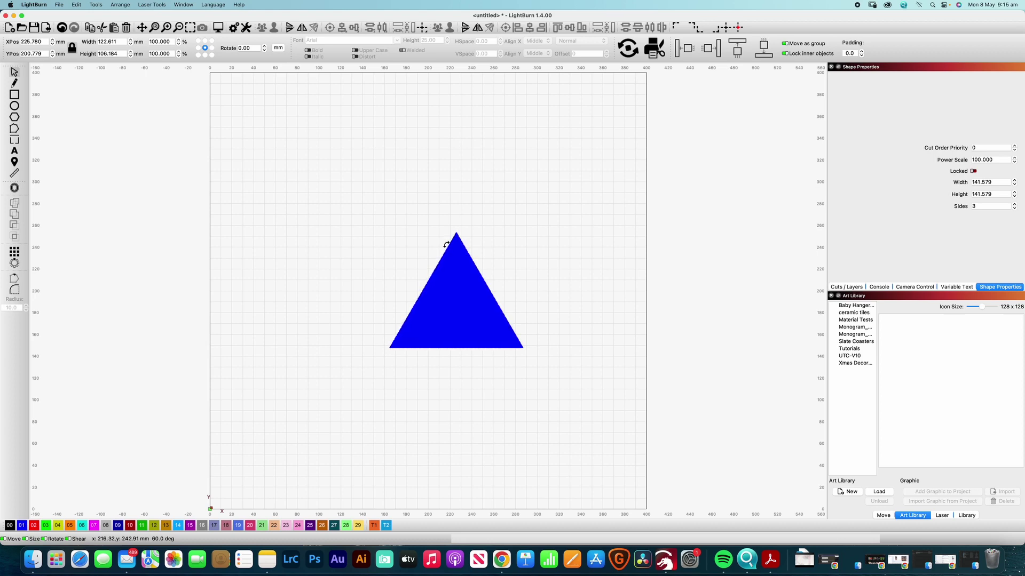
{"action": "left_click_drag", "start_coordinate": [446, 244], "coordinate": [446, 244]}
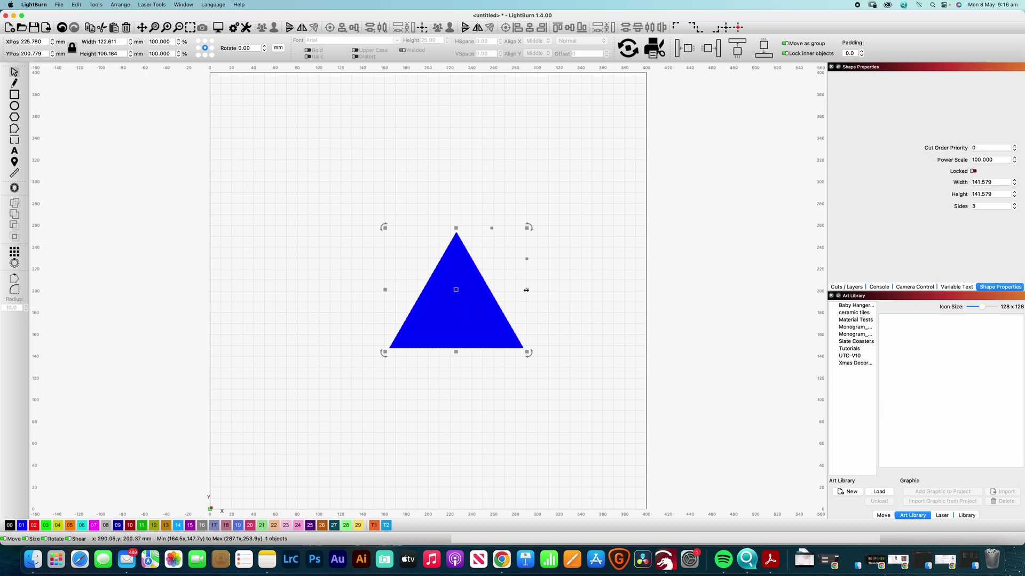
{"action": "left_click_drag", "start_coordinate": [526, 290], "coordinate": [465, 288]}
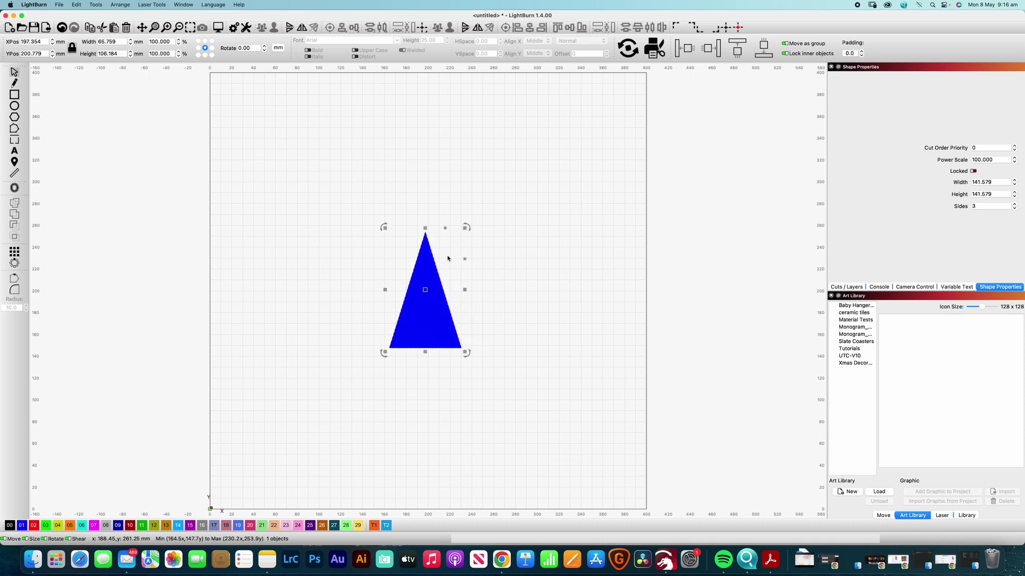
{"action": "left_click_drag", "start_coordinate": [425, 288], "coordinate": [431, 233]}
{"action": "left_click", "coordinate": [517, 274]}
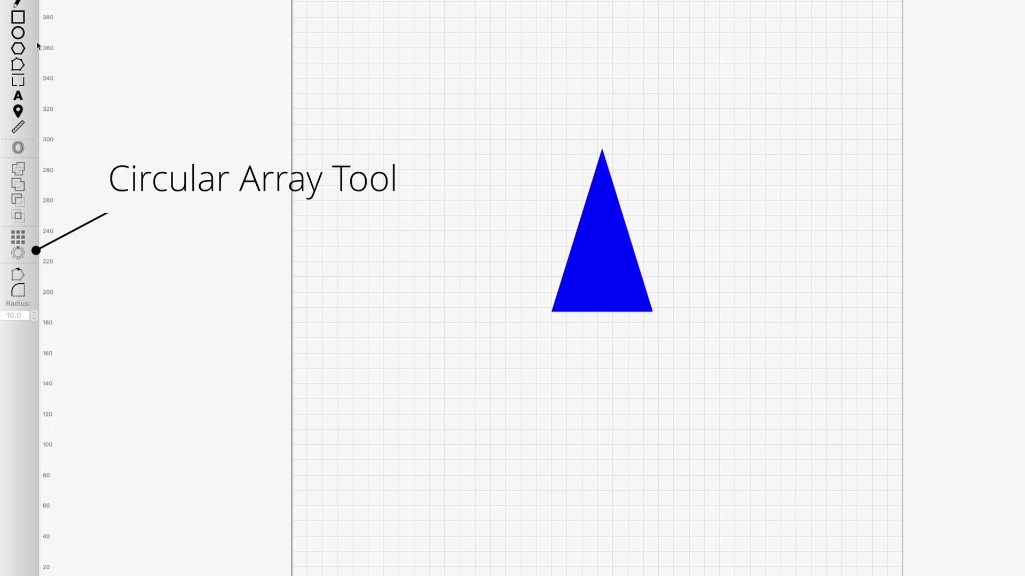
{"action": "left_click", "coordinate": [21, 36]}
Draw a small circle and colour it green with palette swatch 03
{"action": "left_click_drag", "start_coordinate": [352, 311], "coordinate": [399, 363]}
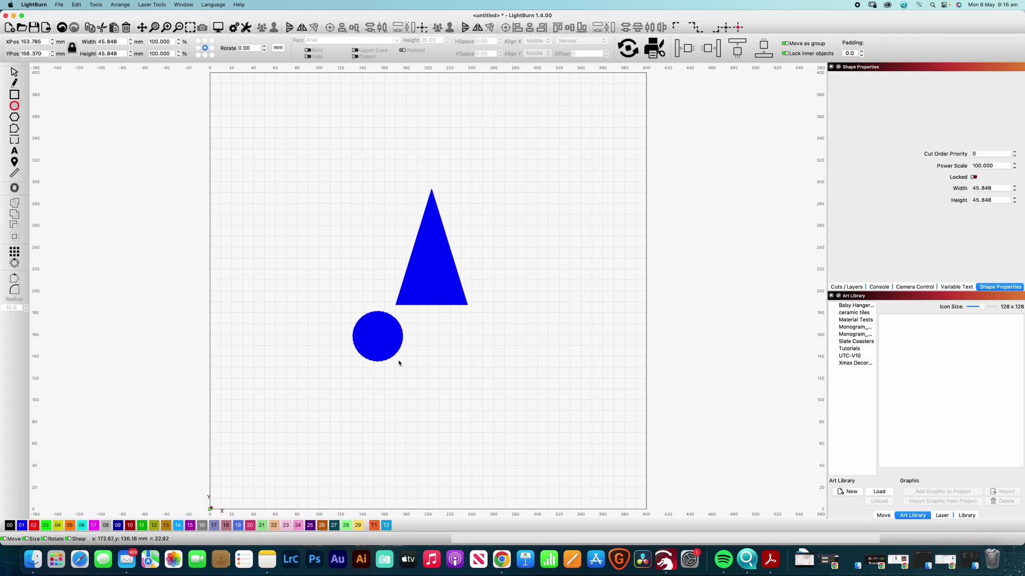
{"action": "scroll", "coordinate": [48, 517], "scroll_direction": "down", "scroll_amount": 1}
{"action": "left_click", "coordinate": [48, 525]}
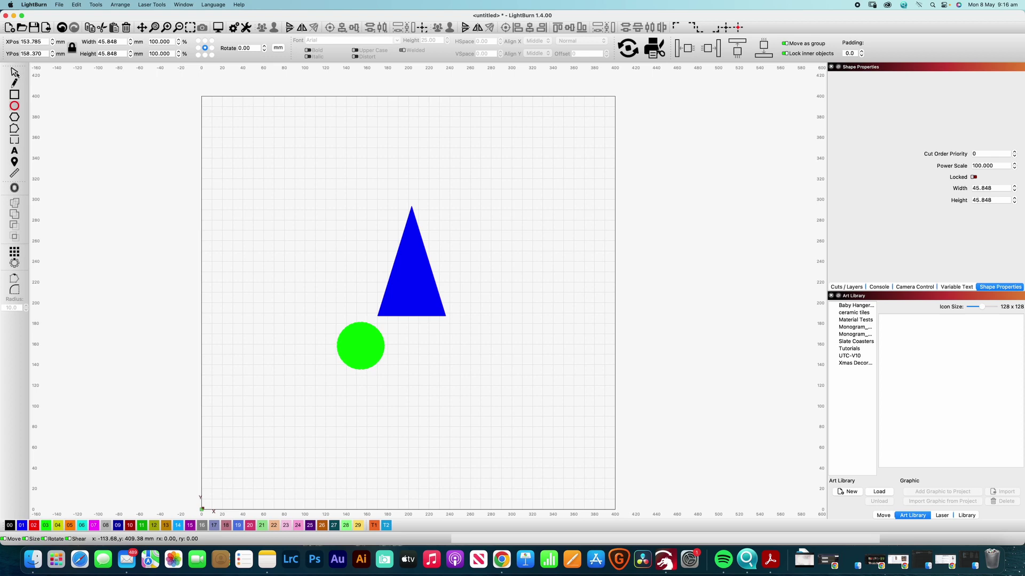
Move the green circle so it sits centred over the blue triangle's base
{"action": "left_click", "coordinate": [15, 72]}
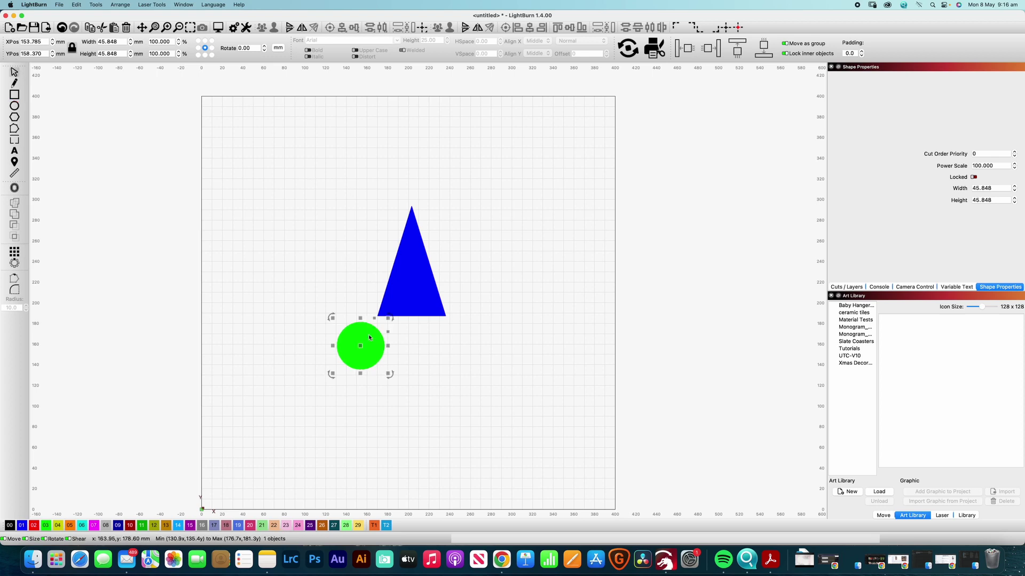
{"action": "left_click_drag", "start_coordinate": [370, 337], "coordinate": [392, 363]}
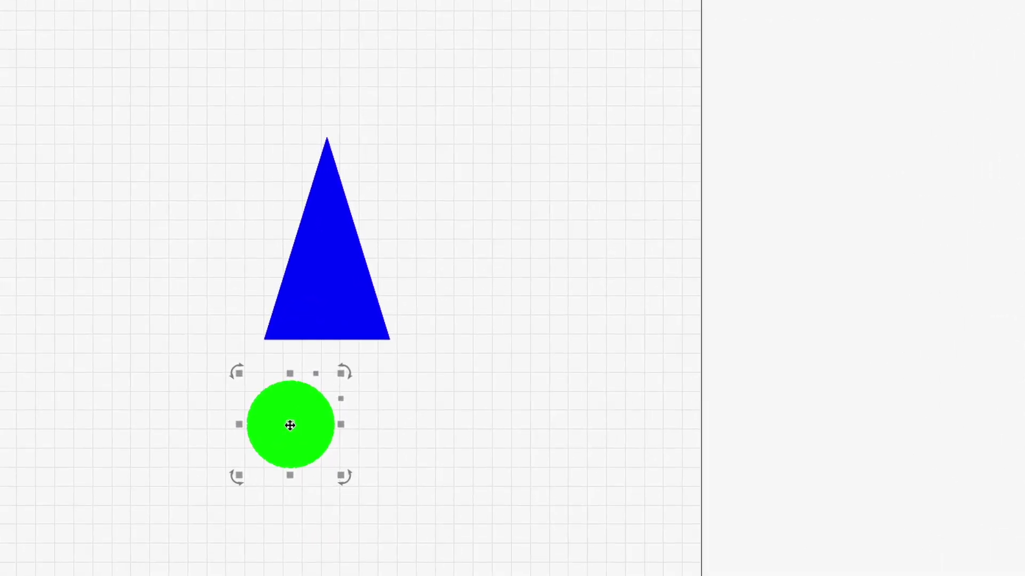
{"action": "left_click_drag", "start_coordinate": [289, 425], "coordinate": [325, 339]}
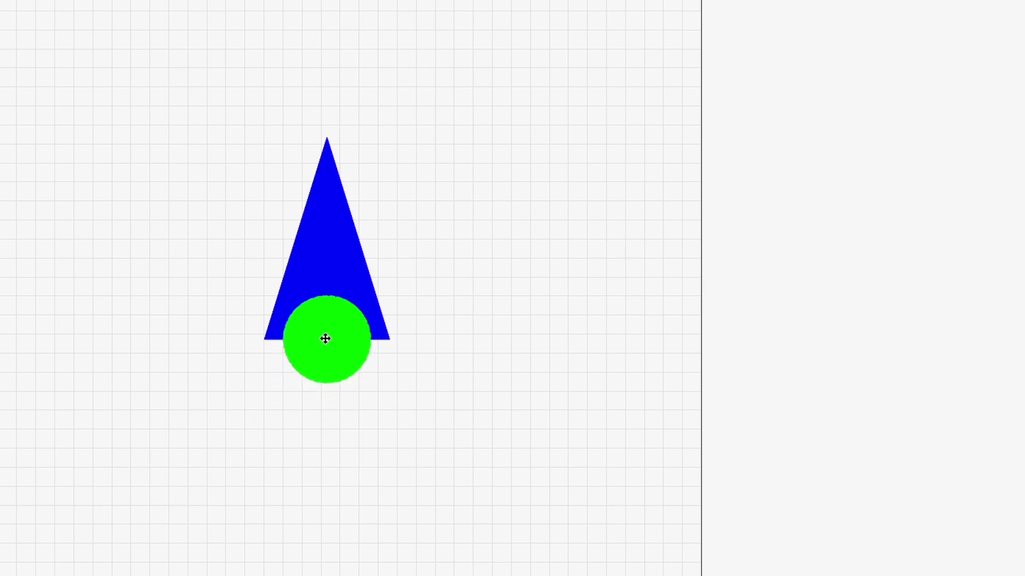
{"action": "mouse_move", "coordinate": [325, 339]}
{"action": "left_mouse_down"}
{"action": "mouse_move", "coordinate": [345, 336]}
{"action": "mouse_move", "coordinate": [328, 337]}
{"action": "left_mouse_up"}
{"action": "left_click", "coordinate": [350, 357]}
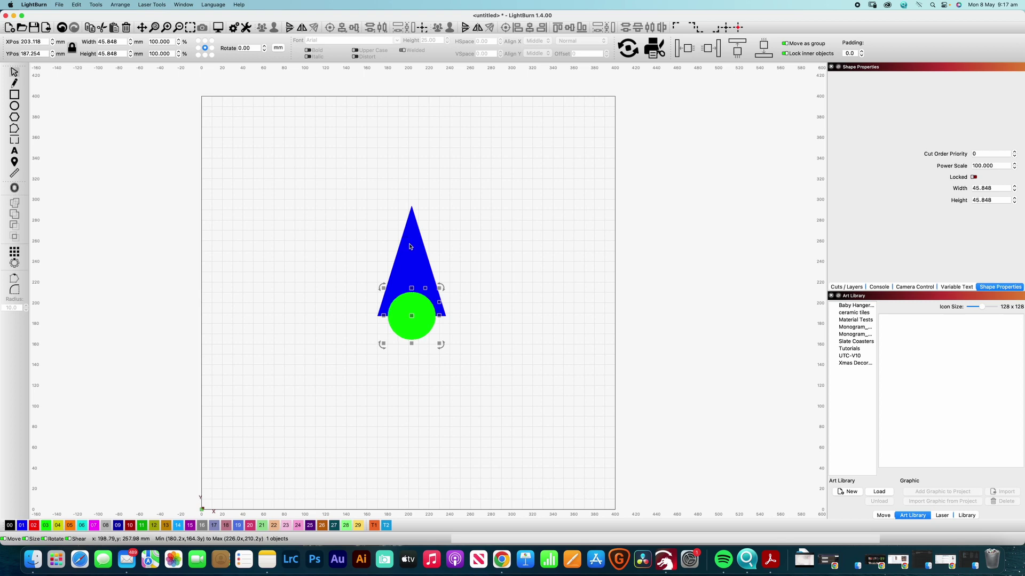
Select the blue triangle plus green circle and open Circular Array, previewing 12 copies
{"action": "left_click", "coordinate": [462, 334]}
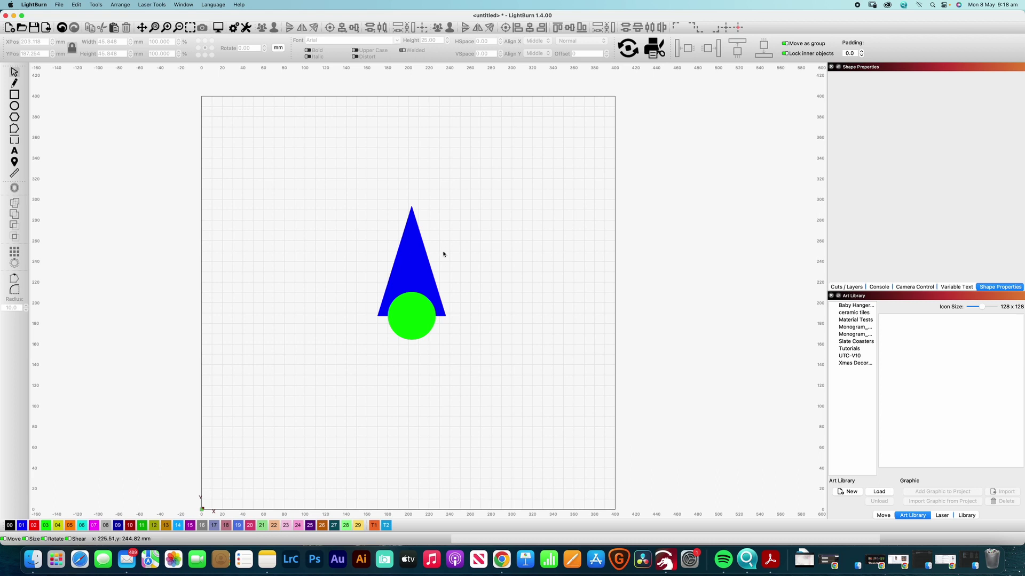
{"action": "left_click", "coordinate": [410, 252]}
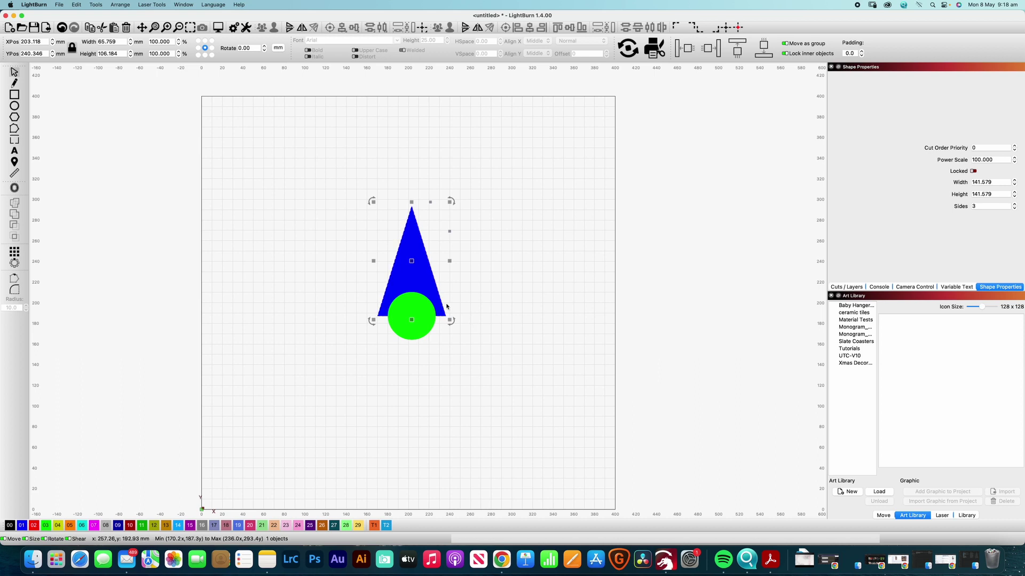
{"action": "left_click", "coordinate": [420, 311], "text": "shift"}
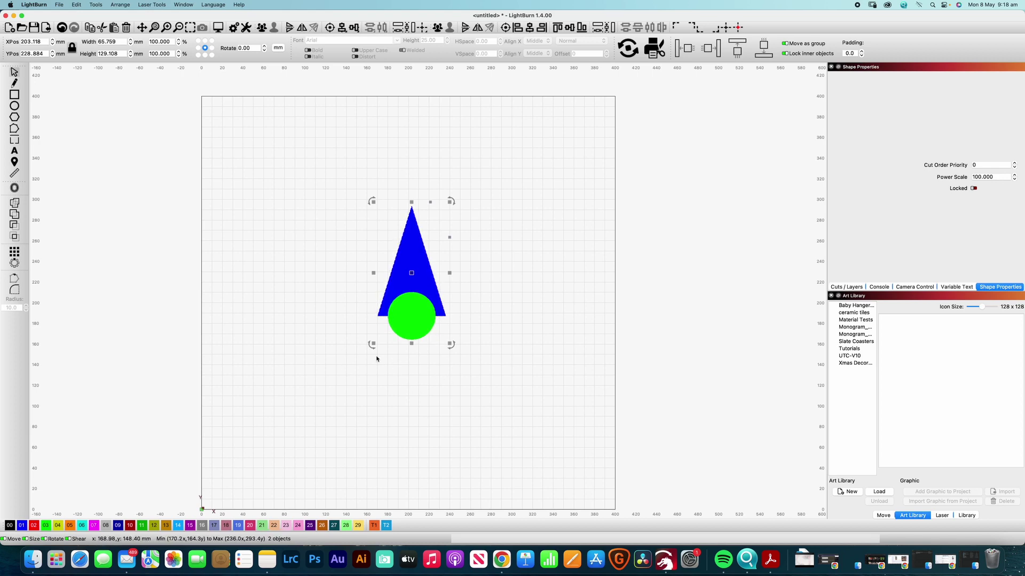
{"action": "left_click", "coordinate": [15, 263]}
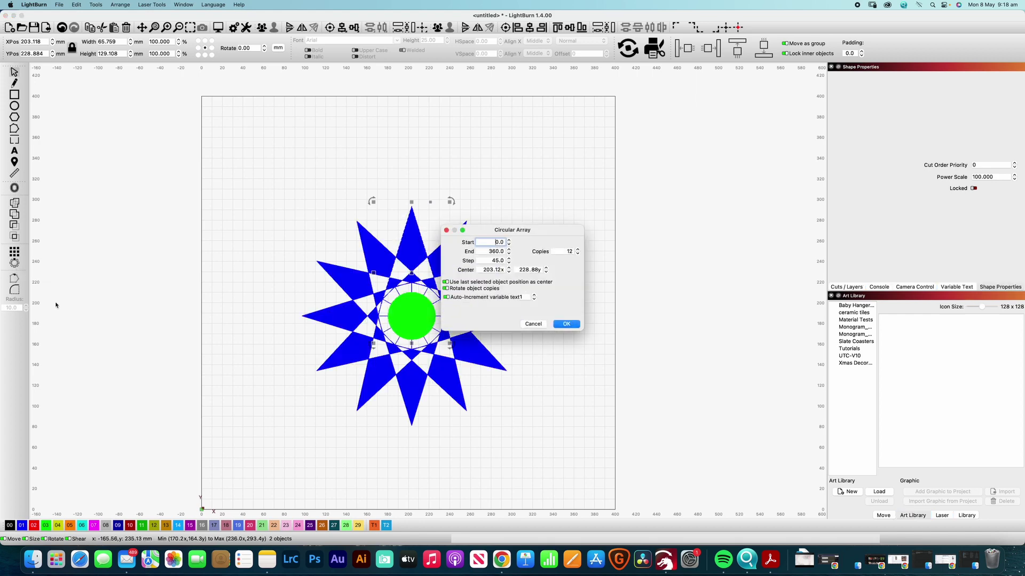
Move the Circular Array dialog aside and lower the Copies count down to 1
{"action": "left_click_drag", "start_coordinate": [512, 233], "coordinate": [651, 209]}
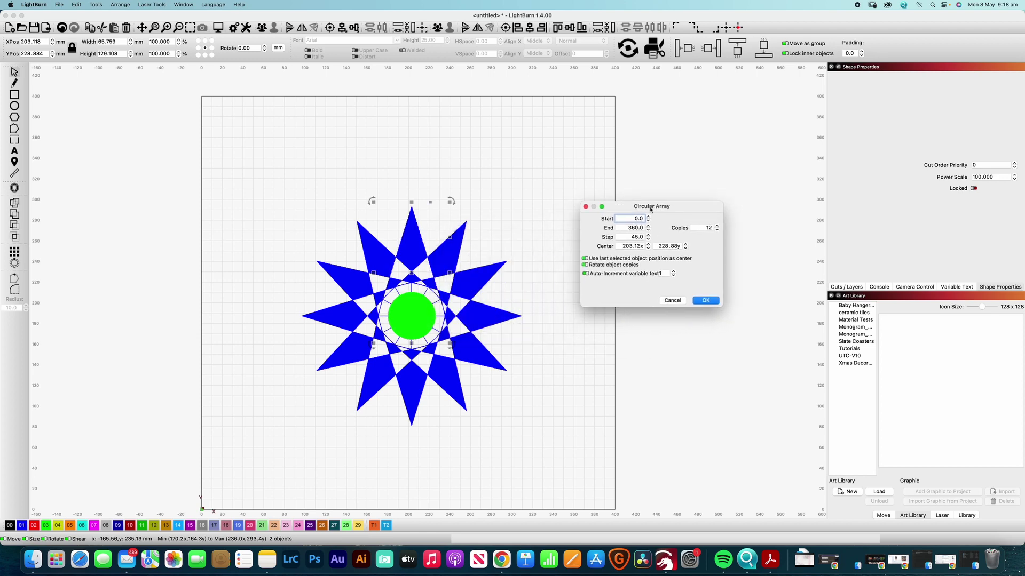
{"action": "left_click", "coordinate": [717, 231]}
{"action": "left_click", "coordinate": [718, 231]}
{"action": "left_click", "coordinate": [717, 231]}
{"action": "left_click", "coordinate": [717, 230]}
{"action": "left_click", "coordinate": [717, 230]}
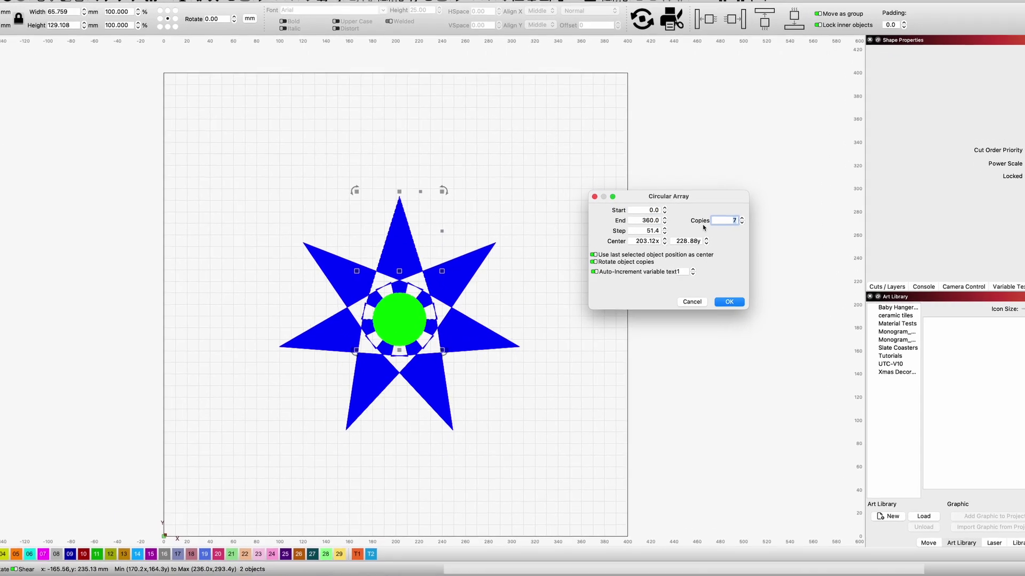
{"action": "left_click_drag", "start_coordinate": [697, 196], "coordinate": [722, 255]}
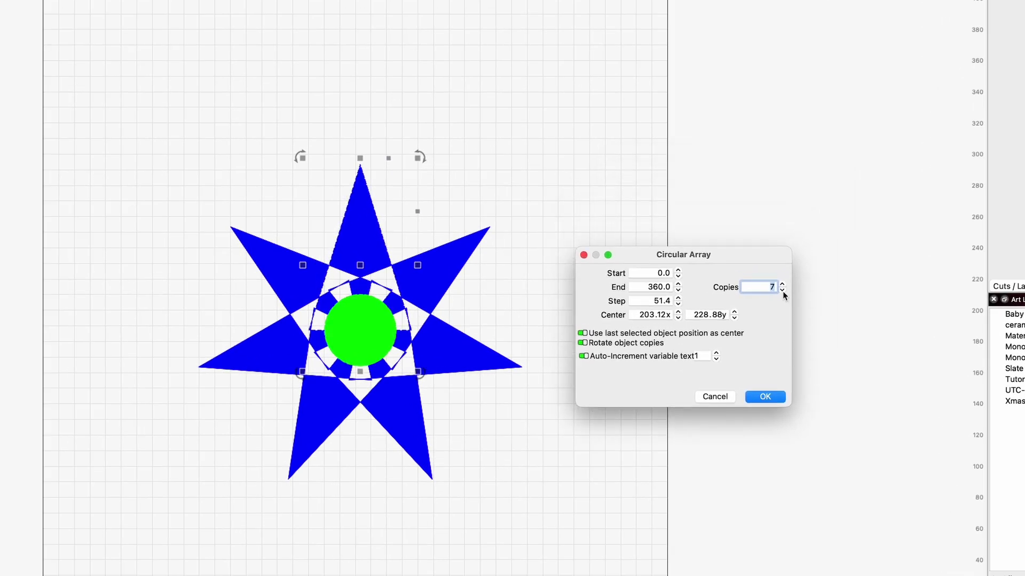
{"action": "left_click", "coordinate": [783, 290]}
{"action": "left_click", "coordinate": [782, 290]}
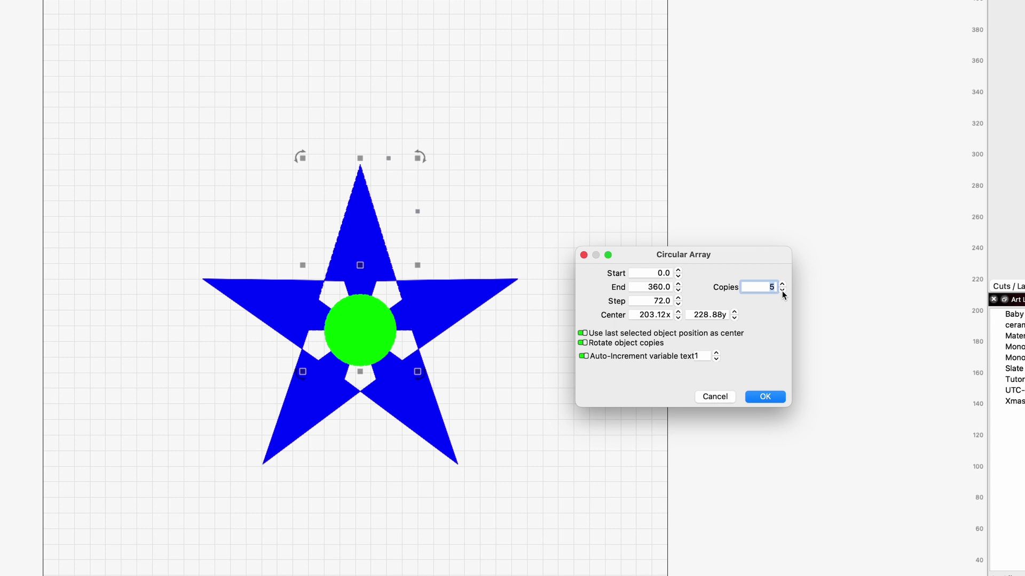
{"action": "left_click", "coordinate": [783, 290]}
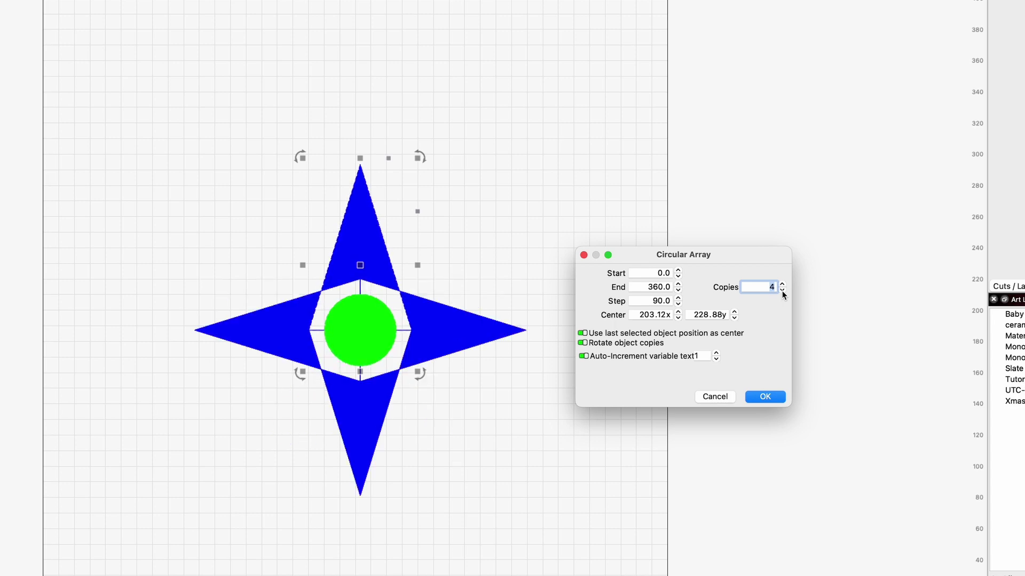
{"action": "left_click", "coordinate": [782, 290]}
{"action": "left_click", "coordinate": [782, 290]}
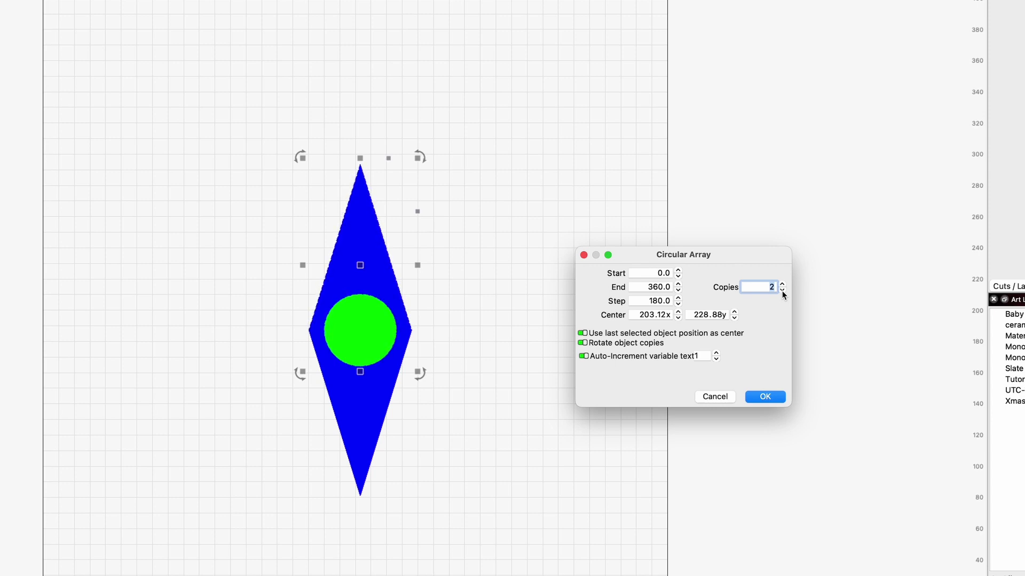
{"action": "left_click", "coordinate": [783, 291]}
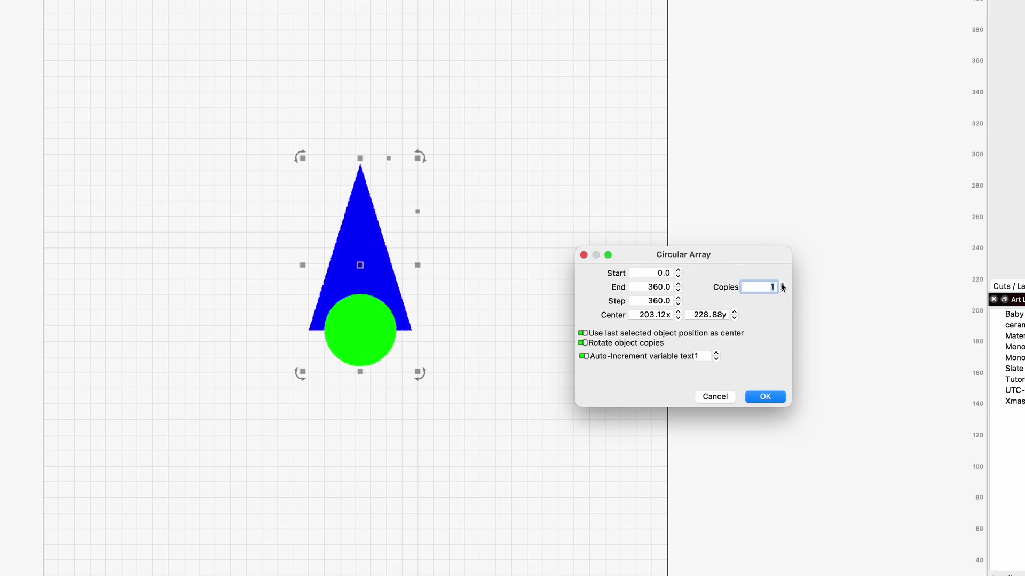
Raise Copies back to 5 and apply the array as a five-pointed star
{"action": "left_click", "coordinate": [783, 284]}
{"action": "left_click", "coordinate": [782, 284]}
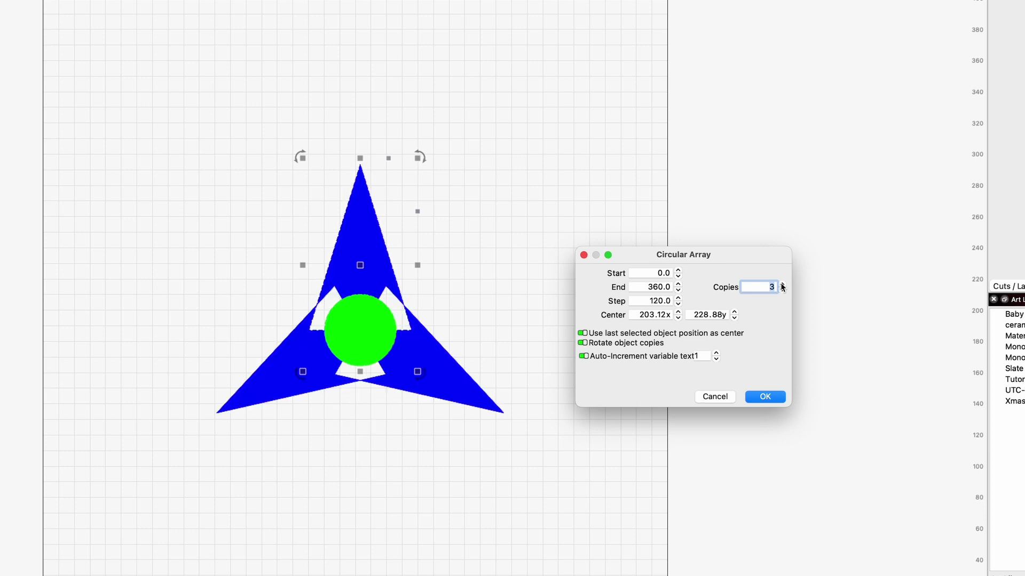
{"action": "left_click", "coordinate": [782, 284]}
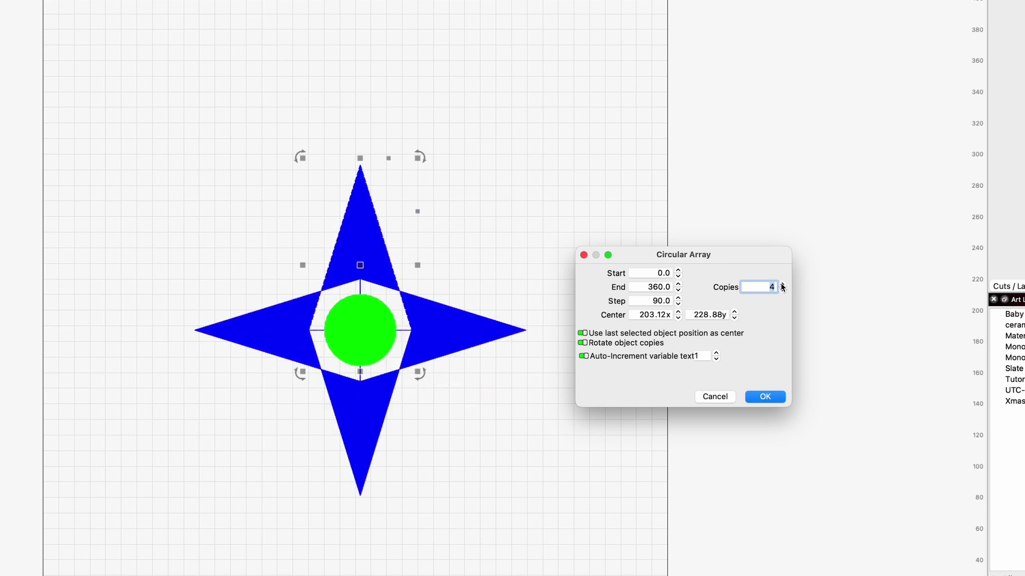
{"action": "left_click", "coordinate": [783, 284]}
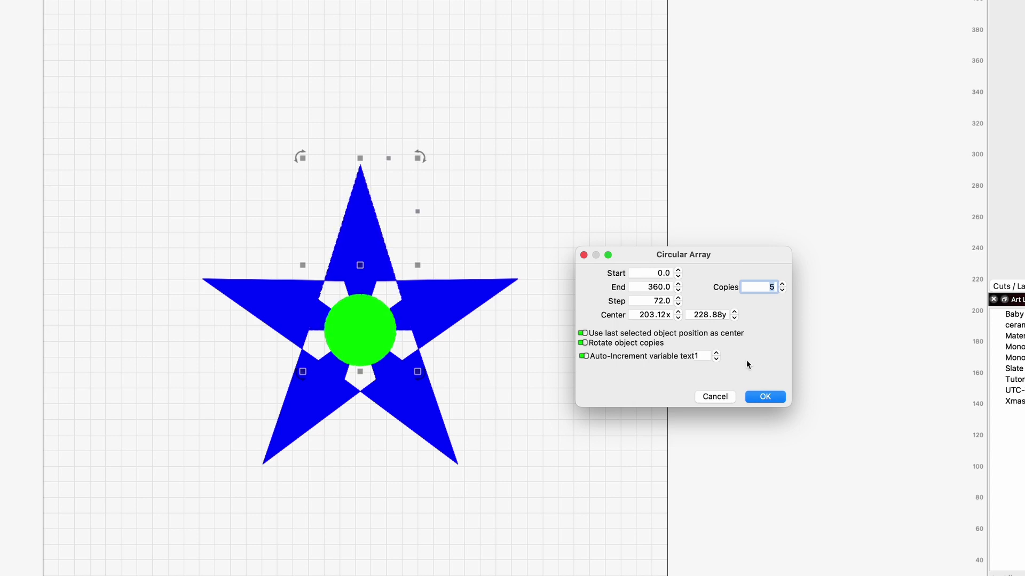
{"action": "left_click", "coordinate": [765, 397]}
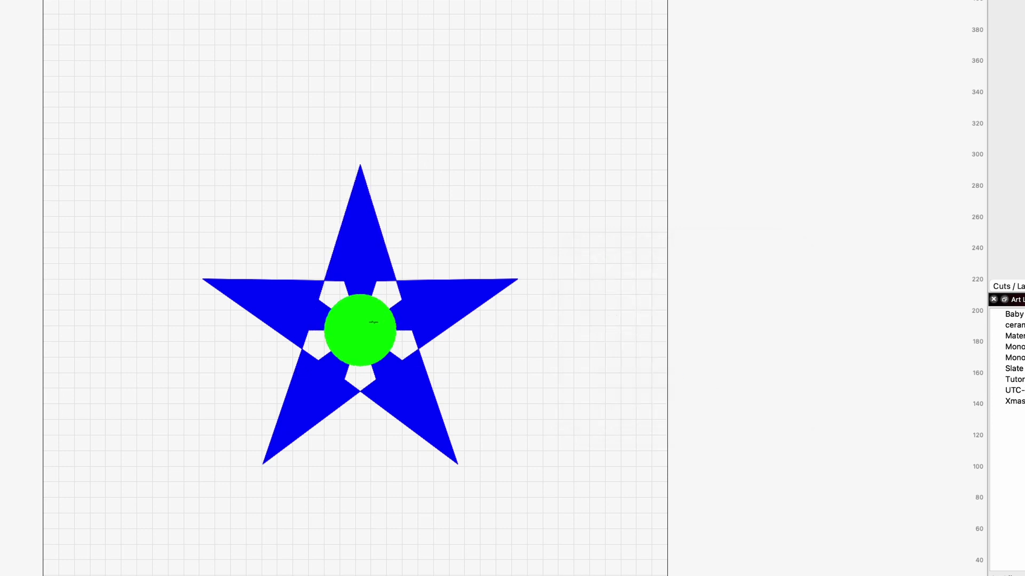
Move the green circle off to the right and weld the five star points with Cmd+W
{"action": "left_click", "coordinate": [363, 327]}
{"action": "left_click_drag", "start_coordinate": [360, 329], "coordinate": [729, 338]}
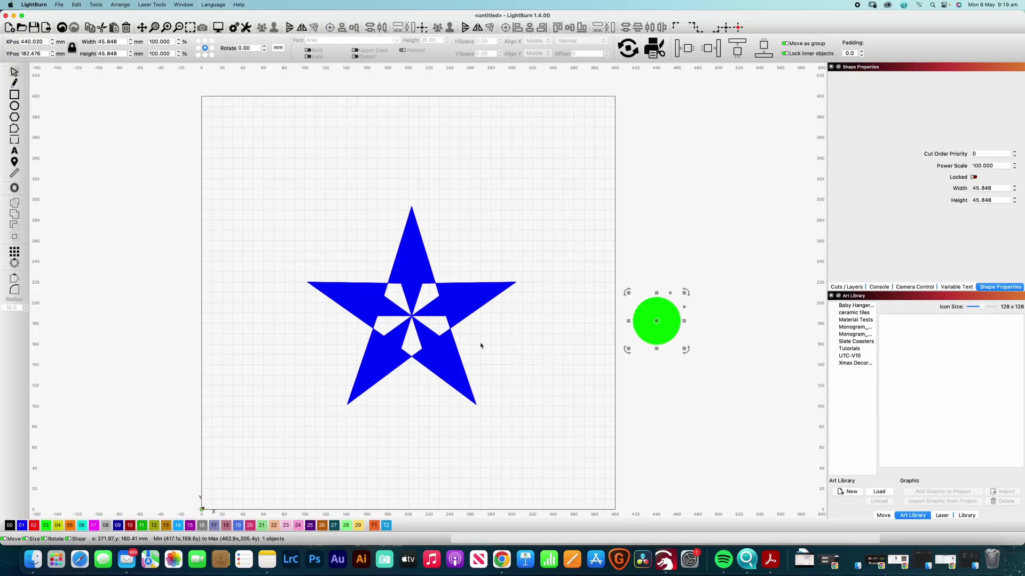
{"action": "left_click_drag", "start_coordinate": [493, 346], "coordinate": [462, 334]}
{"action": "left_click_drag", "start_coordinate": [396, 310], "coordinate": [335, 270]}
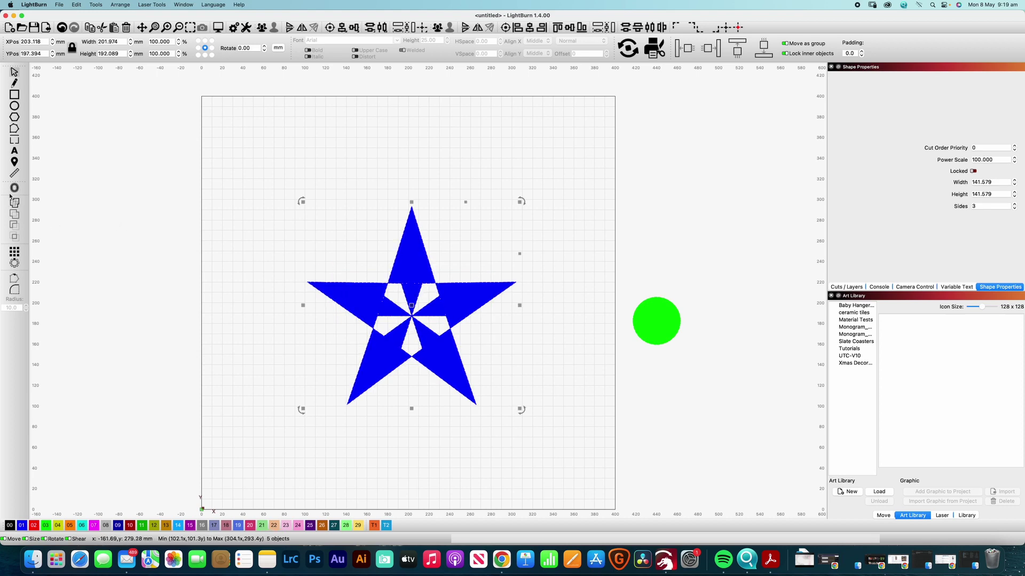
{"action": "key", "text": "super+w"}
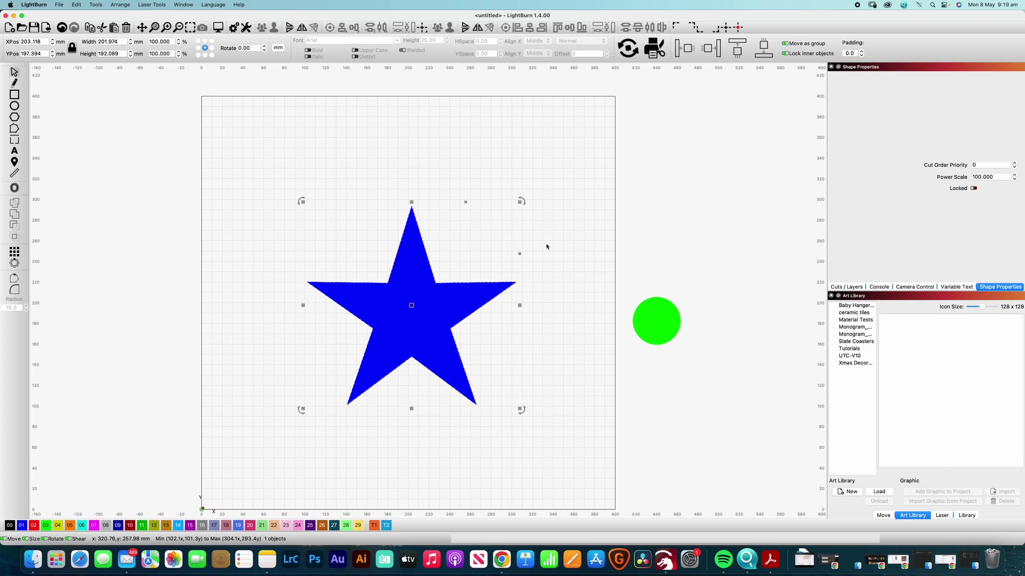
{"action": "left_click", "coordinate": [522, 283]}
{"action": "left_click", "coordinate": [455, 307]}
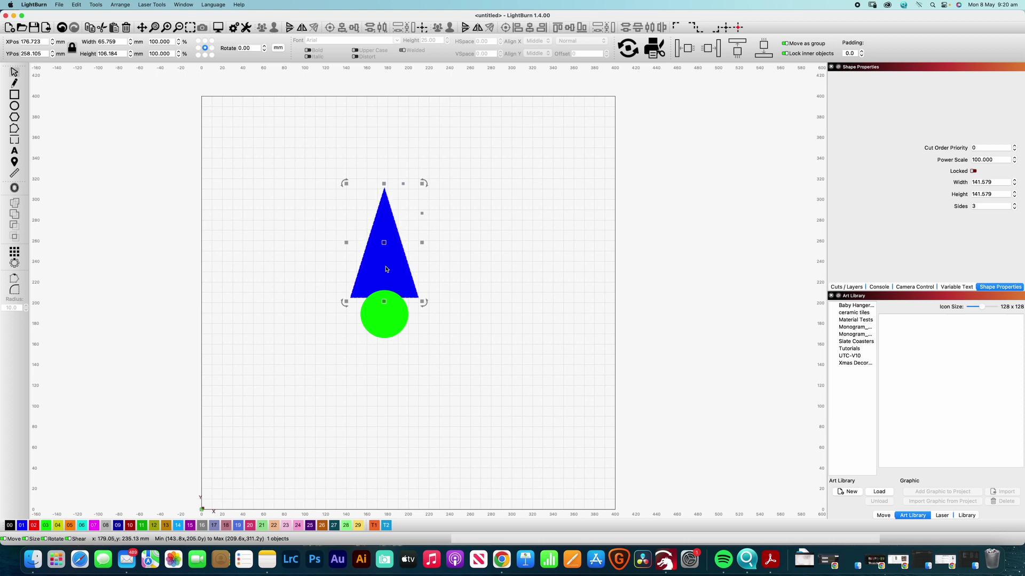
Select the blue triangle together with the green circle for a new circular array
{"action": "left_click", "coordinate": [414, 352]}
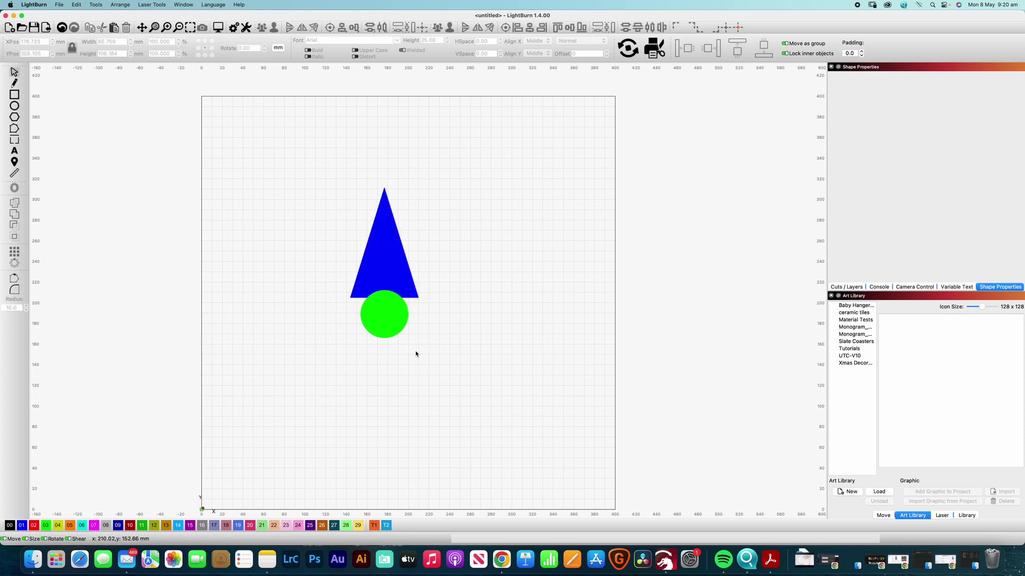
{"action": "left_click", "coordinate": [388, 243]}
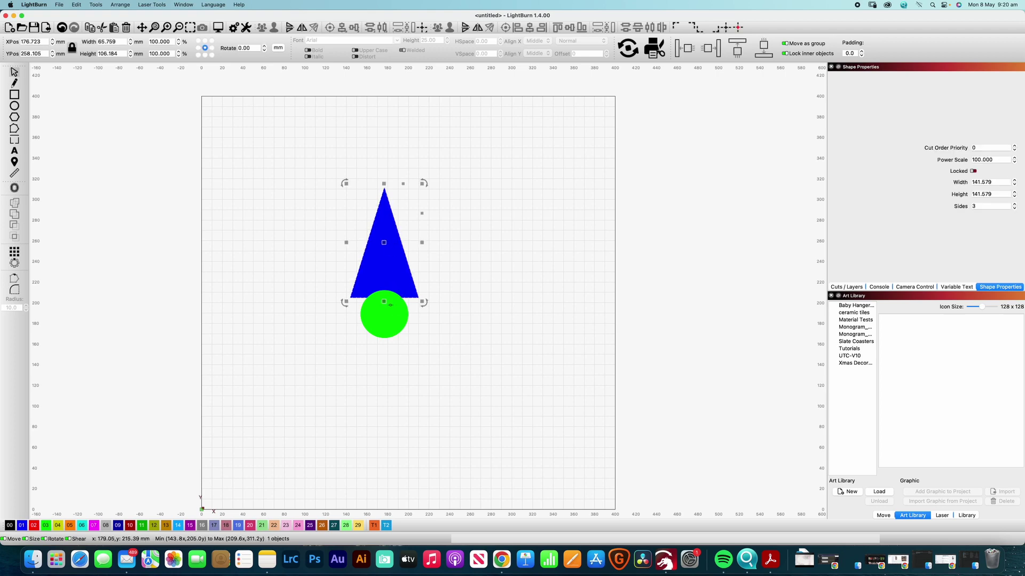
{"action": "scroll", "coordinate": [390, 305], "scroll_direction": "down", "scroll_amount": 2}
{"action": "left_click", "coordinate": [388, 323], "text": "shift"}
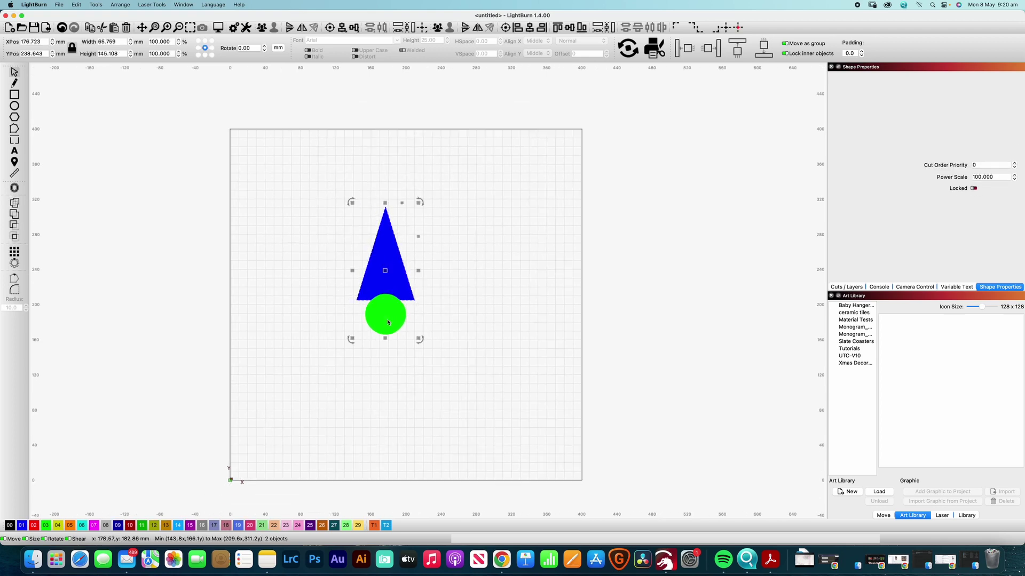
{"action": "left_click", "coordinate": [14, 263]}
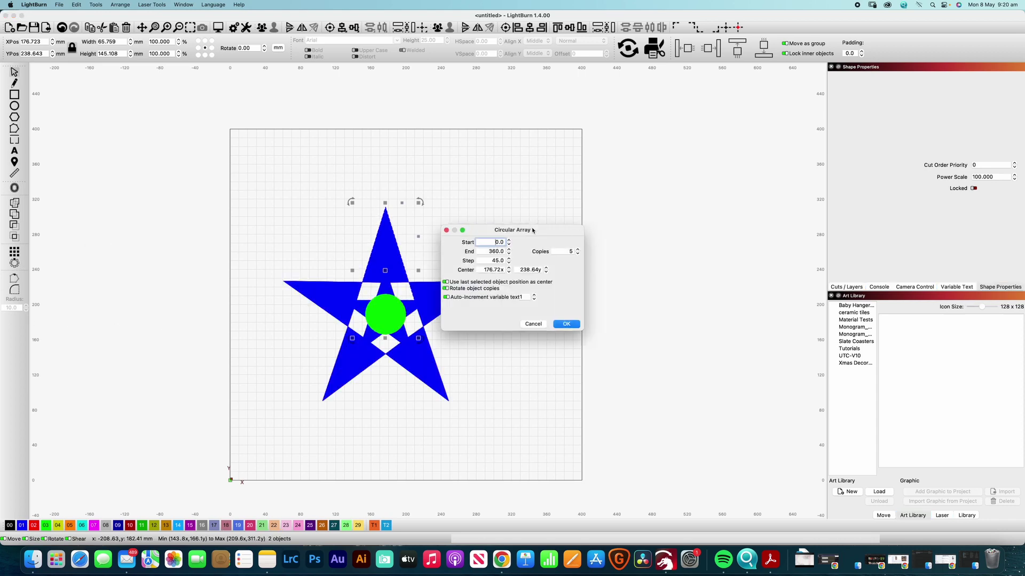
Raise the Circular Array copies from 5 to 12 and apply it at 30° steps
{"action": "left_click_drag", "start_coordinate": [532, 230], "coordinate": [620, 228]}
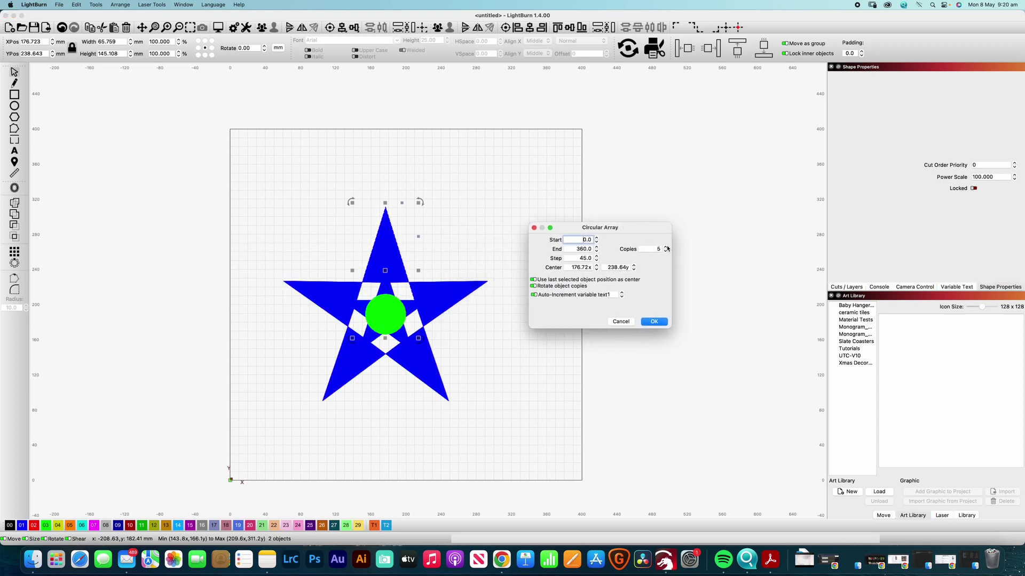
{"action": "left_click", "coordinate": [665, 246]}
{"action": "left_click", "coordinate": [665, 246]}
{"action": "left_click", "coordinate": [665, 246]}
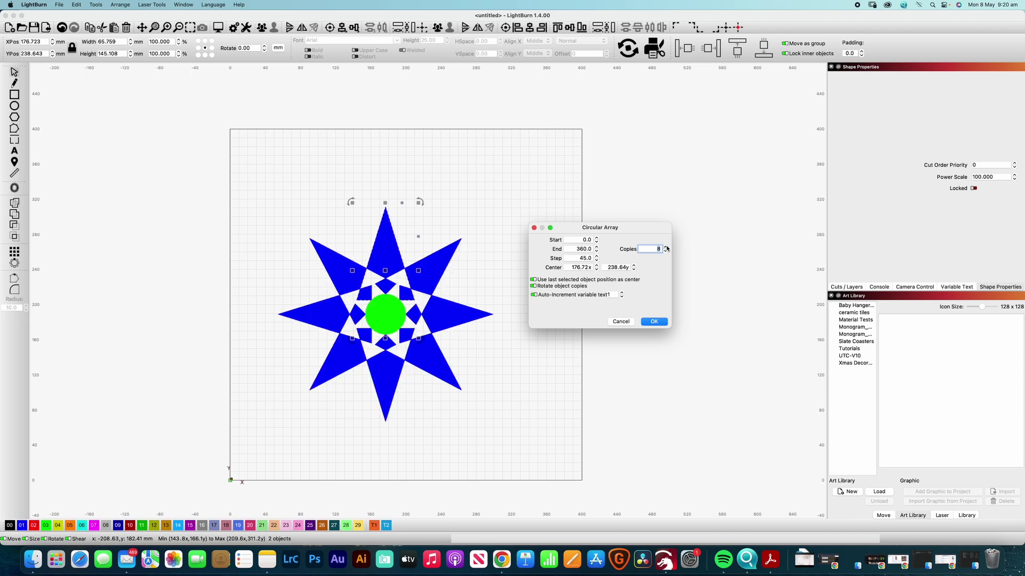
{"action": "left_click", "coordinate": [665, 247]}
{"action": "left_click", "coordinate": [665, 246]}
{"action": "left_click", "coordinate": [665, 247]}
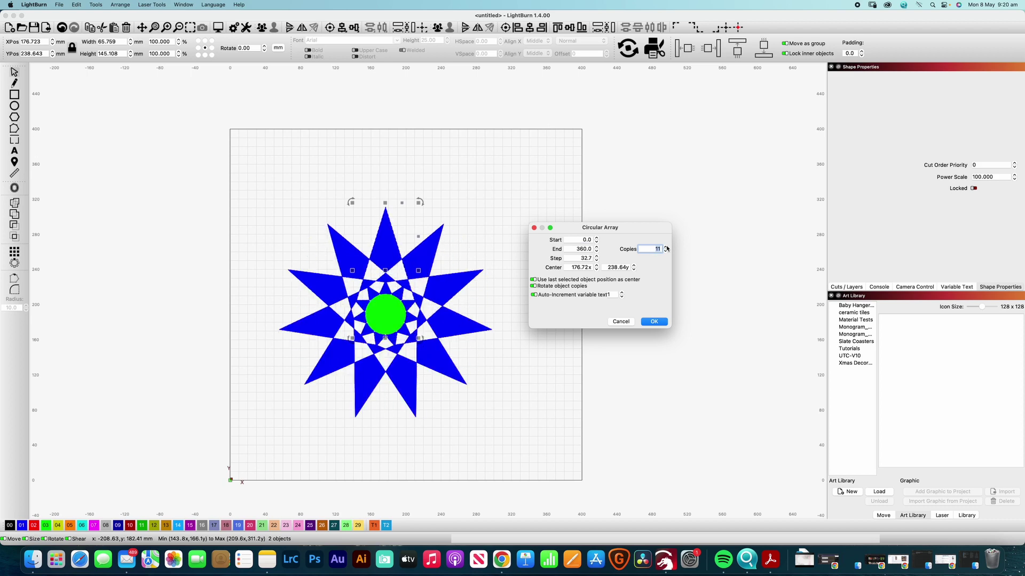
{"action": "left_click", "coordinate": [665, 247]}
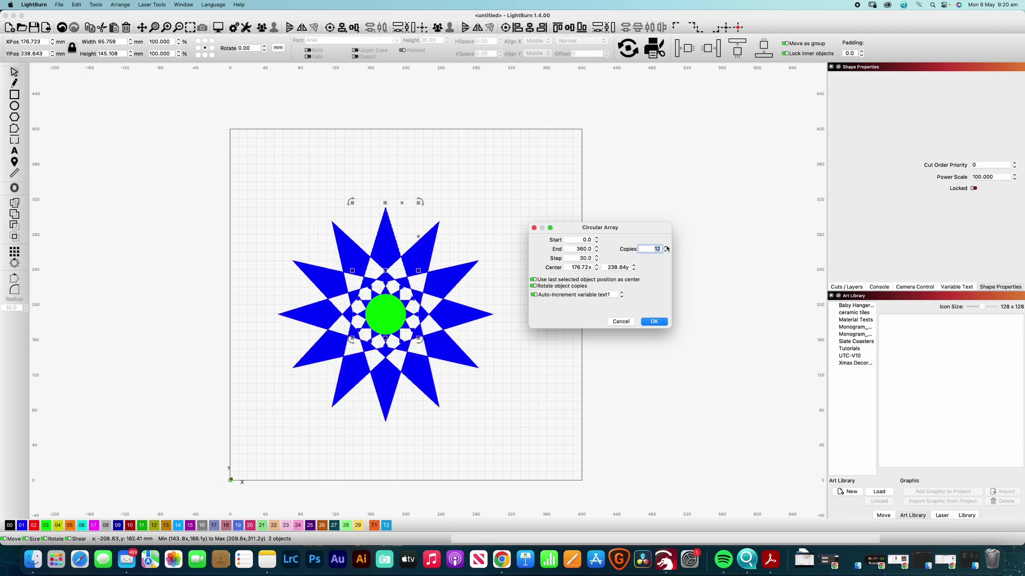
{"action": "left_click", "coordinate": [654, 321]}
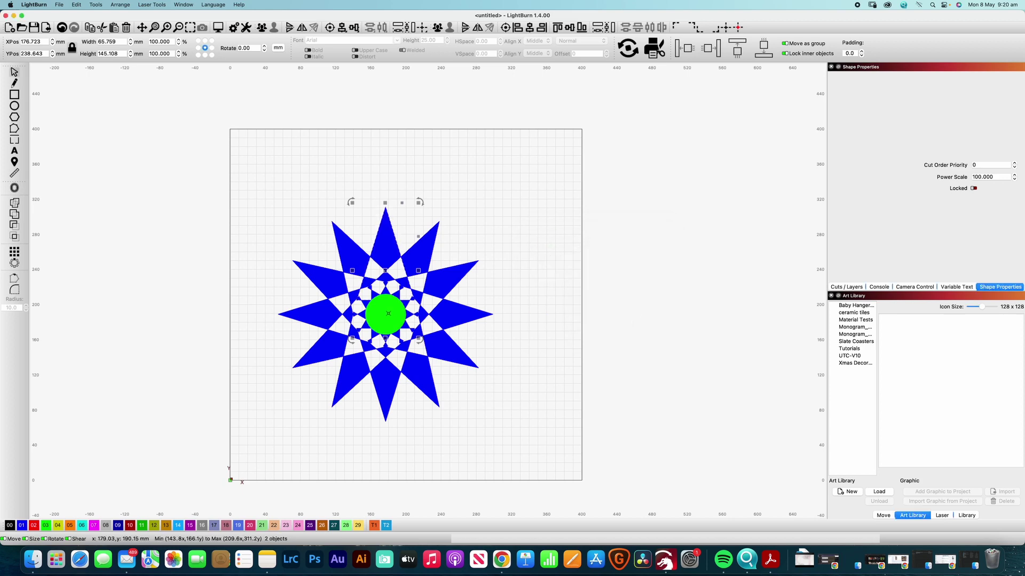
Weld all star pieces into one solid blue star and move it to about X 249.6, Y 180
{"action": "left_click_drag", "start_coordinate": [518, 418], "coordinate": [267, 206]}
{"action": "left_click", "coordinate": [18, 205]}
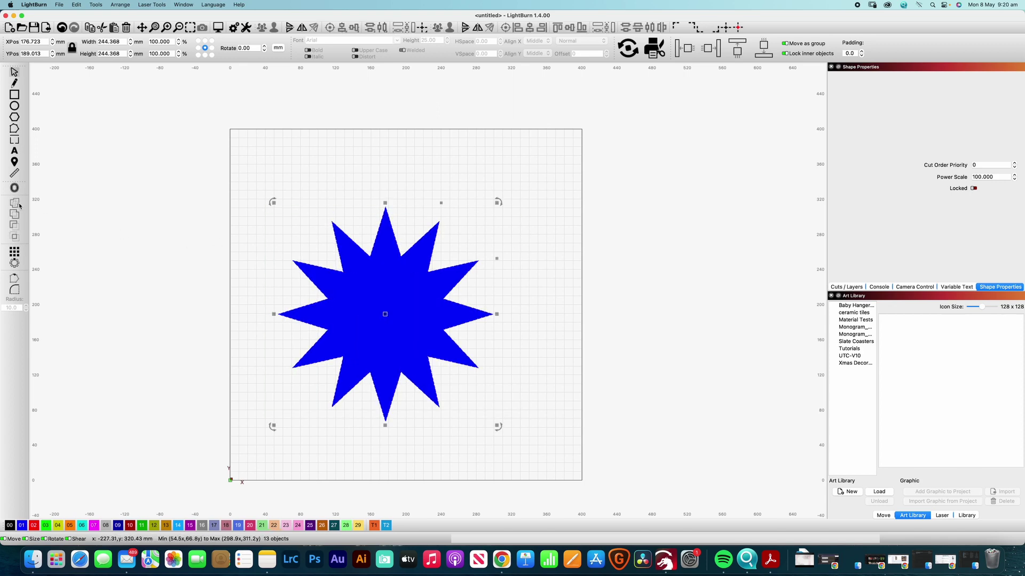
{"action": "left_click", "coordinate": [480, 193]}
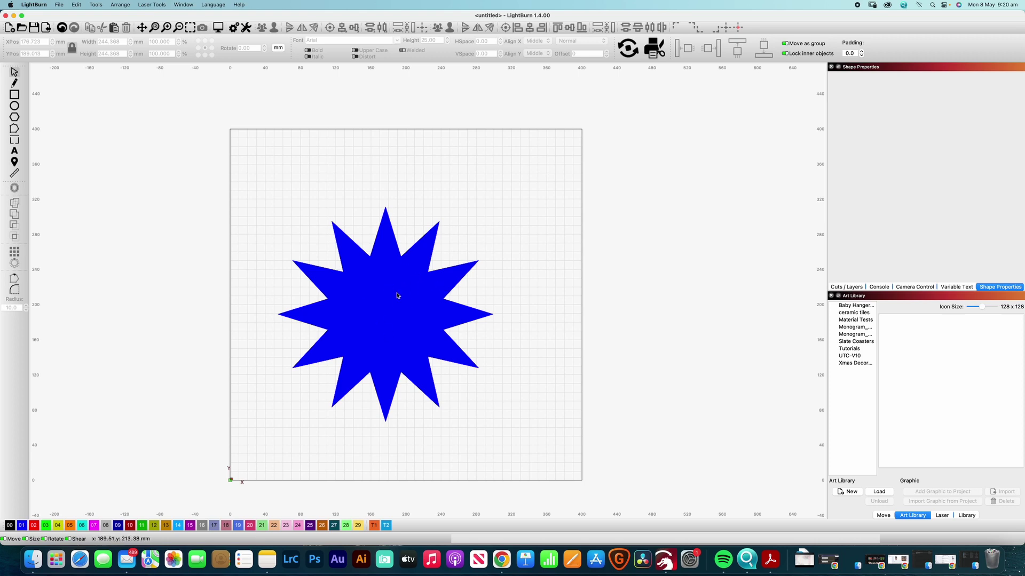
{"action": "left_click_drag", "start_coordinate": [384, 295], "coordinate": [414, 285]}
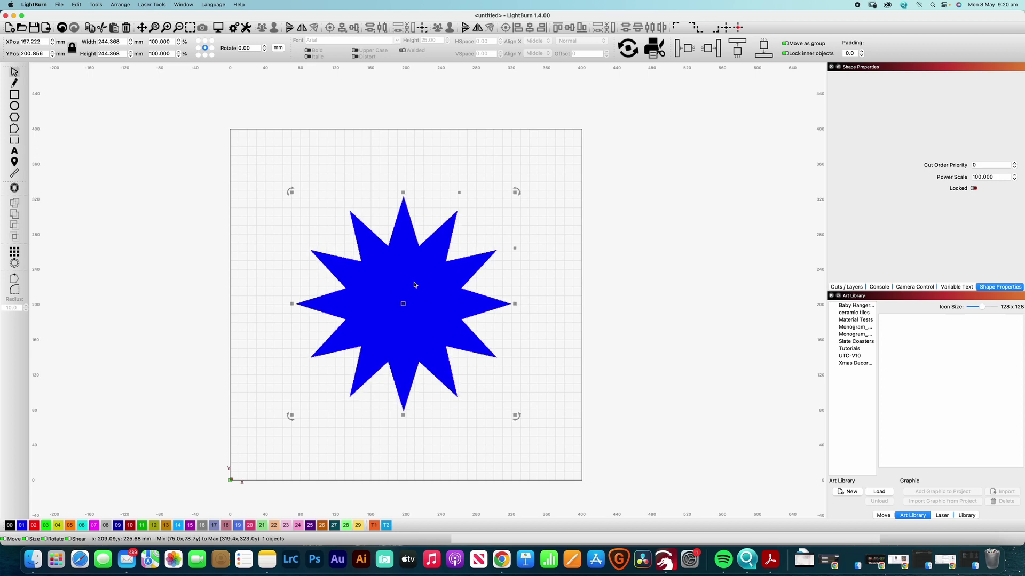
{"action": "left_click_drag", "start_coordinate": [410, 288], "coordinate": [457, 311]}
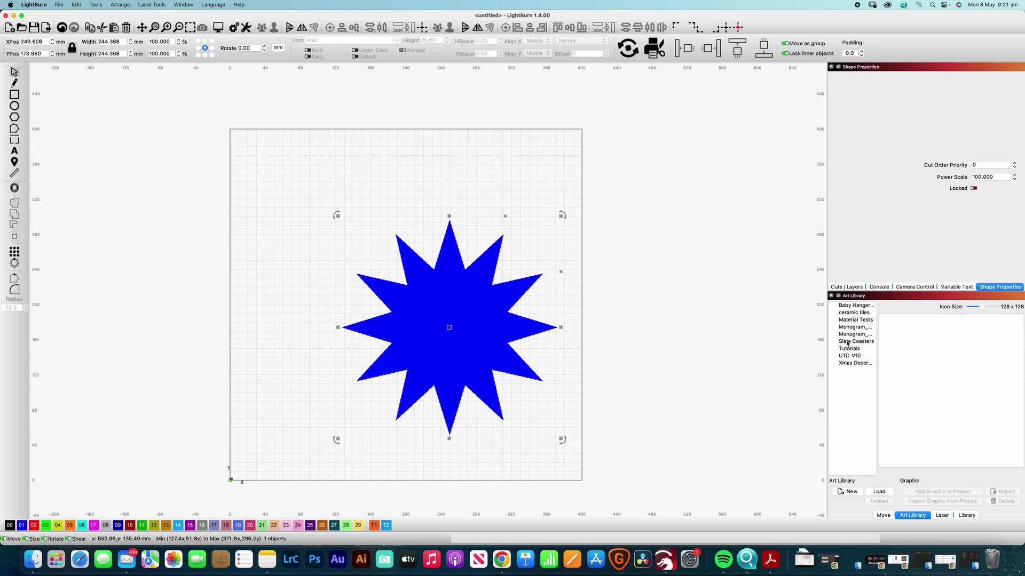
Browse the existing art libraries, from Ceramic Tiles to Christmas decorations, then start a new library
{"action": "left_click", "coordinate": [183, 5]}
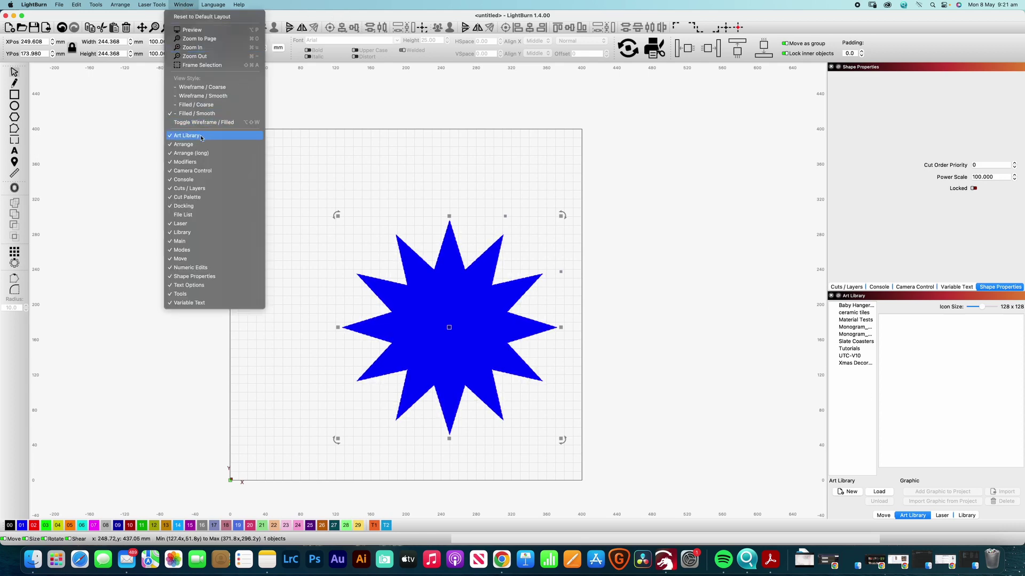
{"action": "left_click", "coordinate": [868, 390]}
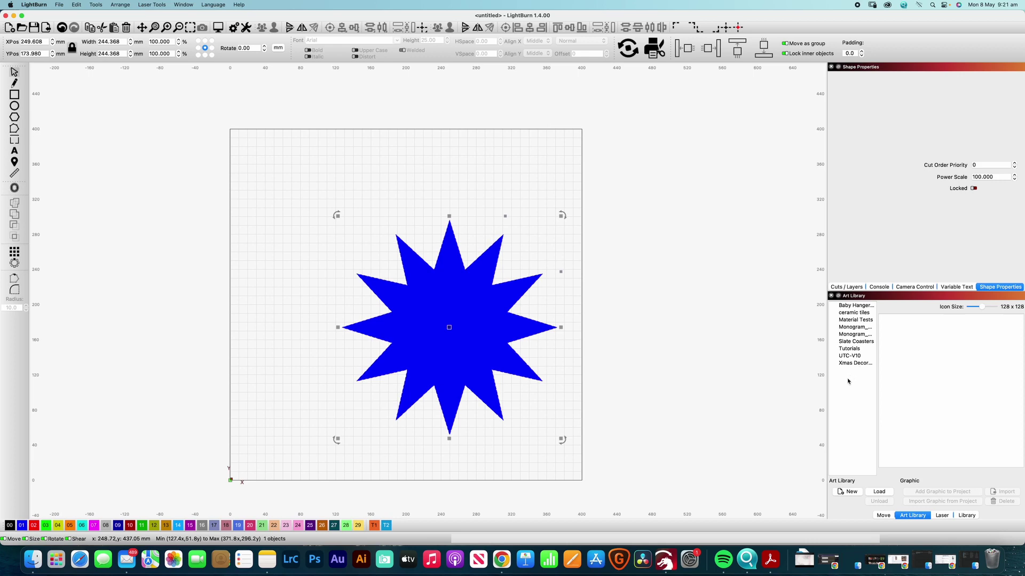
{"action": "left_click", "coordinate": [845, 307]}
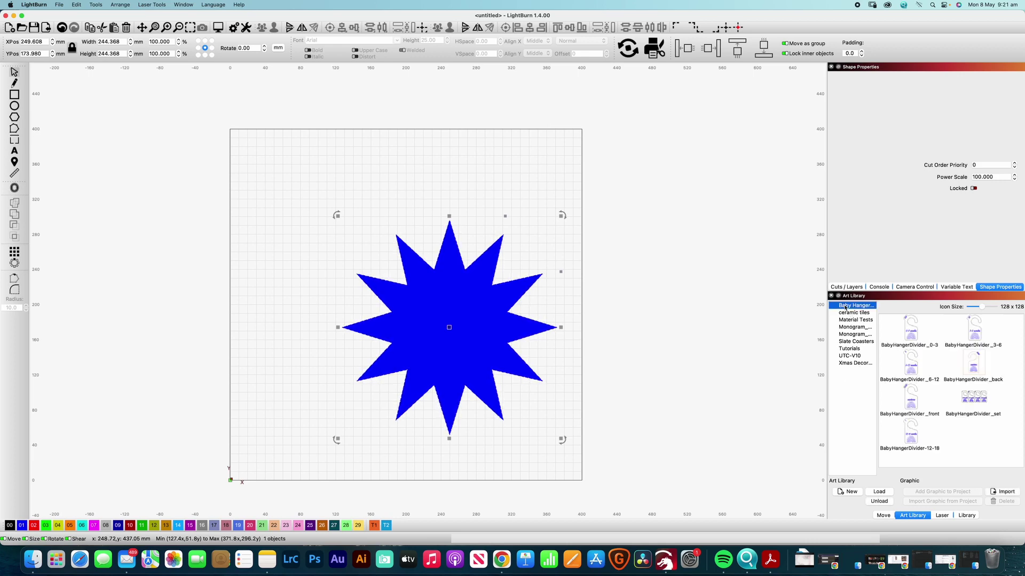
{"action": "left_click", "coordinate": [850, 314]}
{"action": "left_click", "coordinate": [856, 320]}
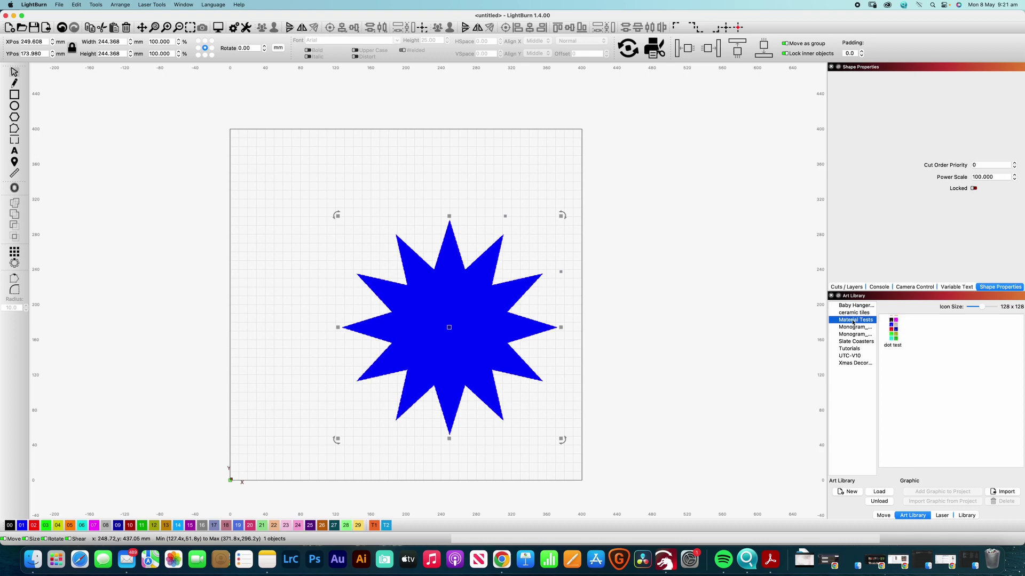
{"action": "left_click", "coordinate": [855, 327]}
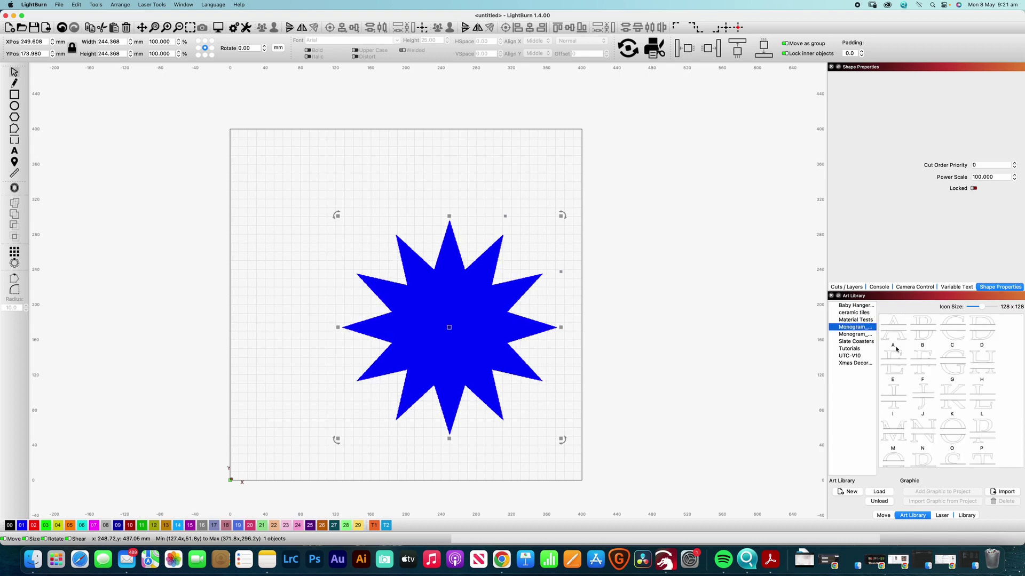
{"action": "left_click", "coordinate": [848, 342]}
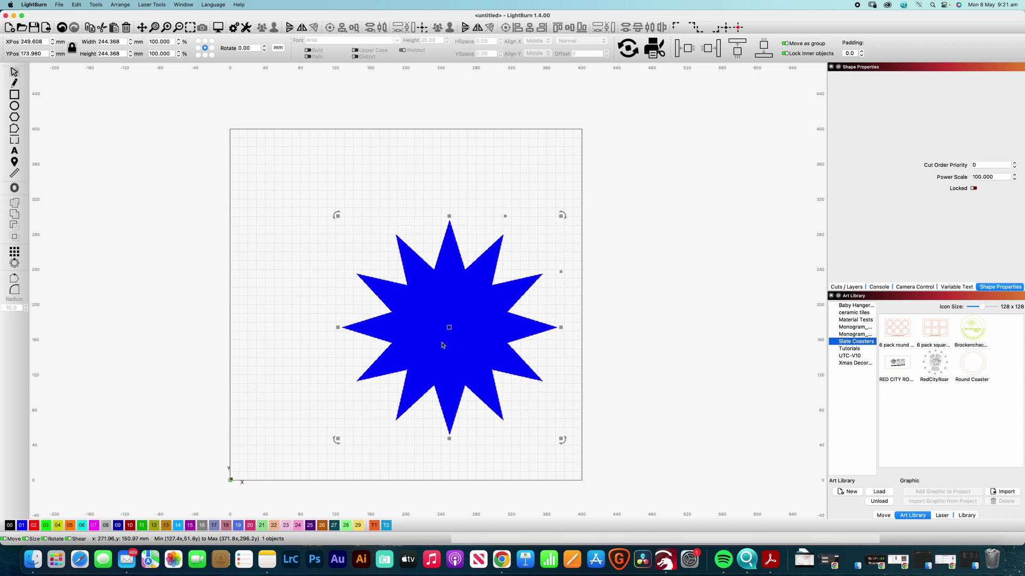
{"action": "left_click", "coordinate": [853, 355]}
{"action": "left_click", "coordinate": [851, 348]}
{"action": "left_click", "coordinate": [854, 363]}
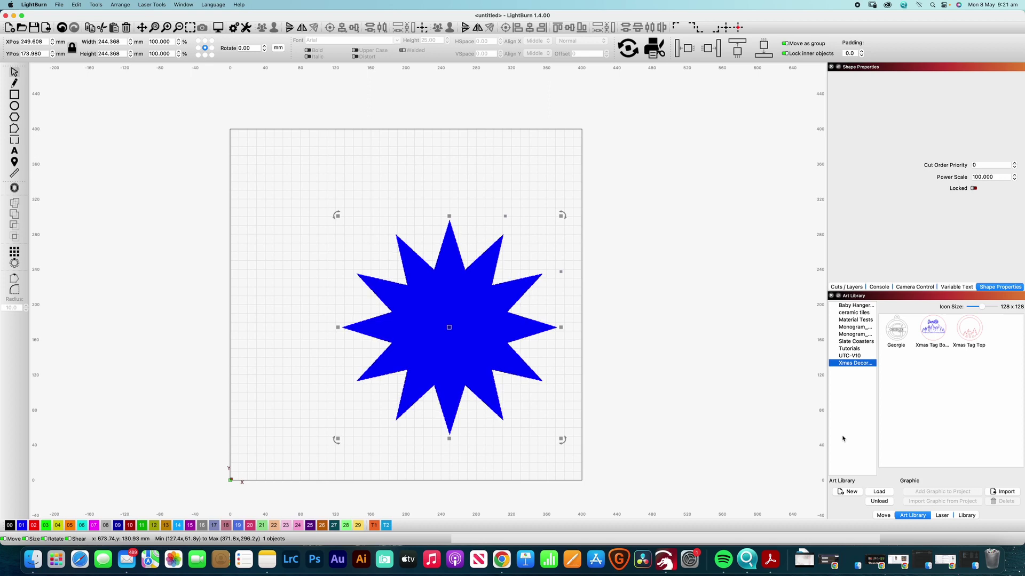
{"action": "left_click", "coordinate": [849, 492]}
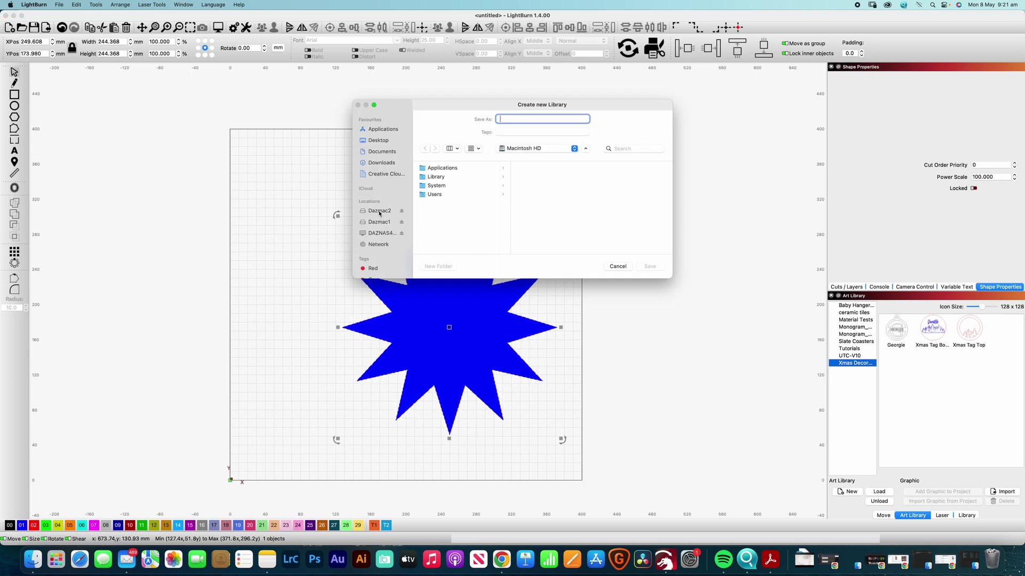
Save a new art library named 'Geomtetric Shape' in Documents > Lightburn
{"action": "left_click", "coordinate": [379, 153]}
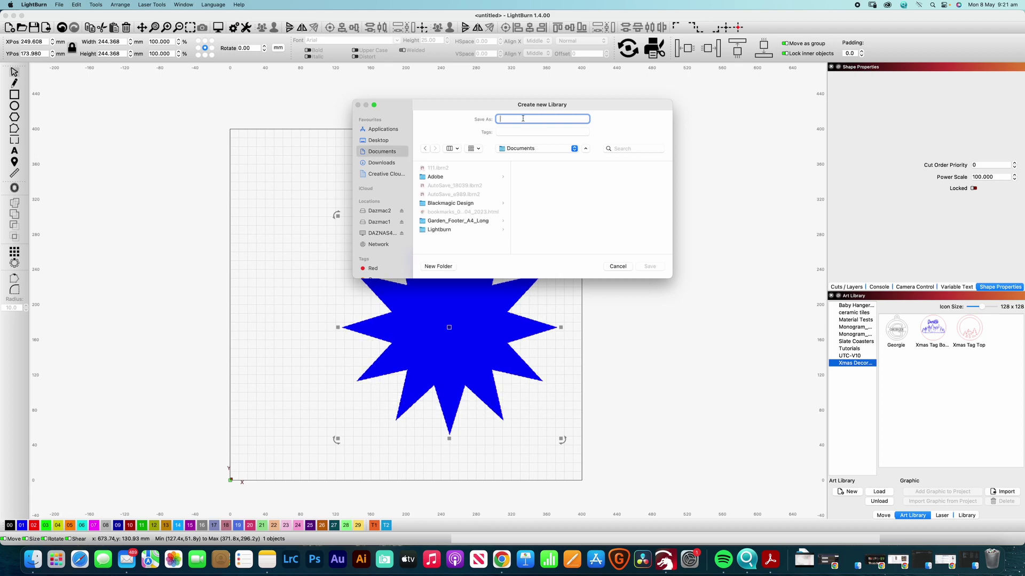
{"action": "left_click", "coordinate": [448, 230]}
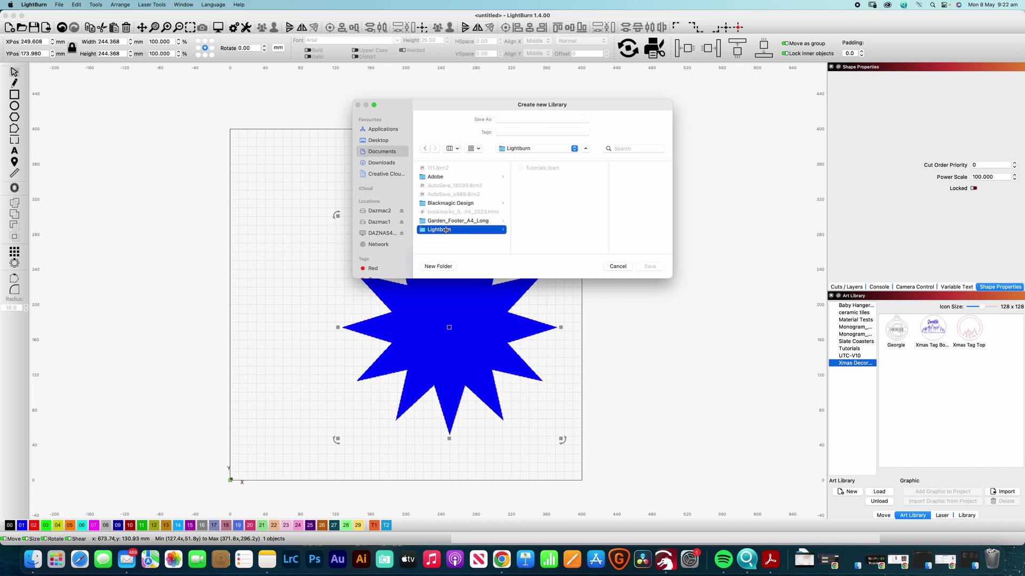
{"action": "left_click", "coordinate": [507, 119]}
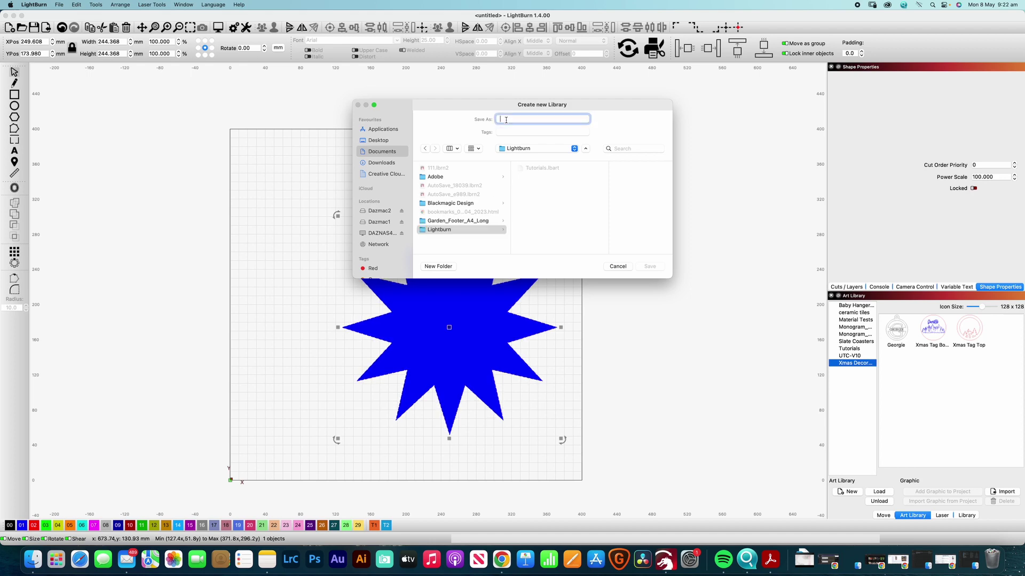
{"action": "type", "text": "G"}
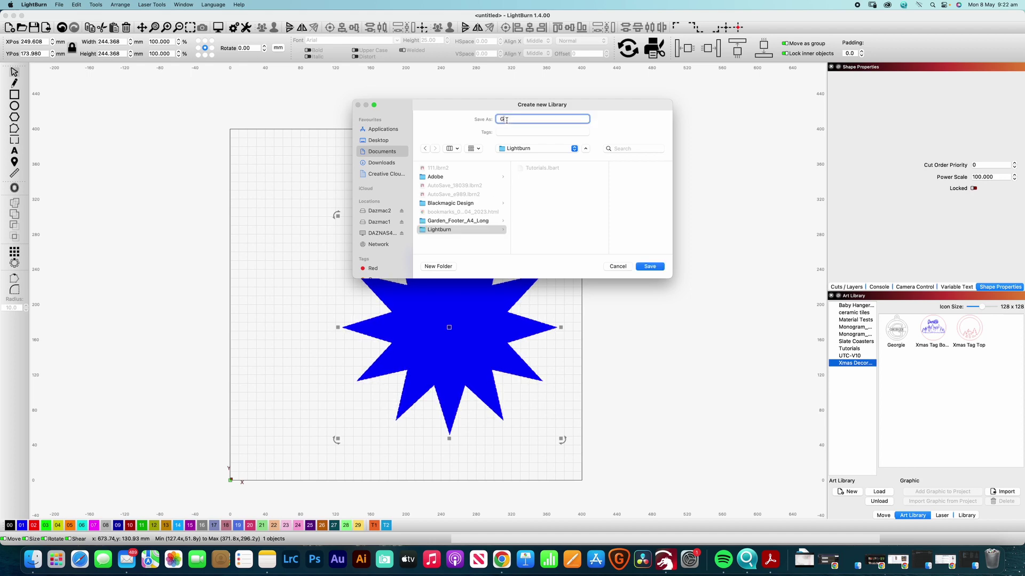
{"action": "type", "text": "eomt"}
{"action": "type", "text": "etric"}
{"action": "type", "text": " Shapes"}
{"action": "key", "text": "Return"}
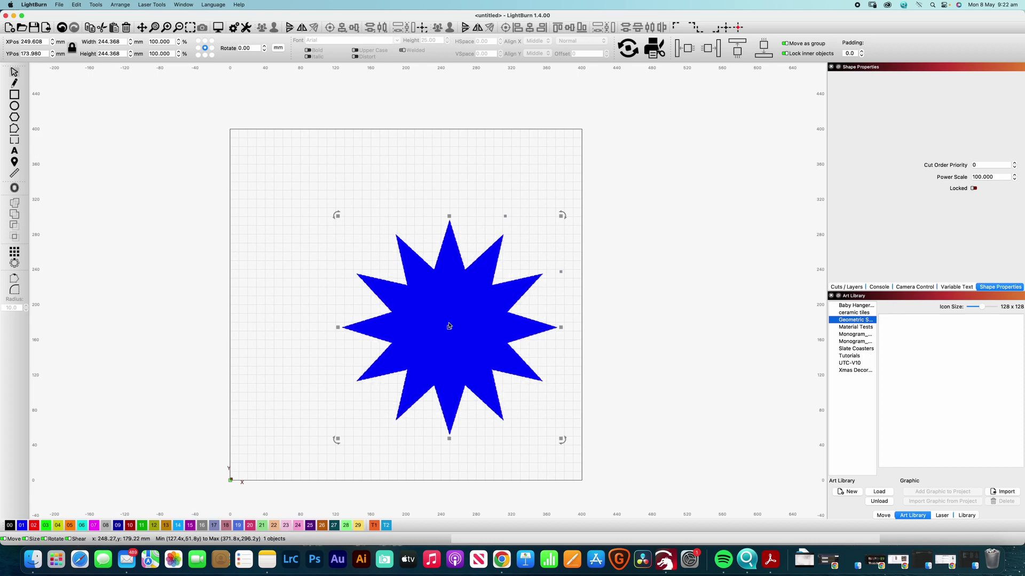
Add the selected star to the new library as '12 Point Star'
{"action": "left_click", "coordinate": [552, 354]}
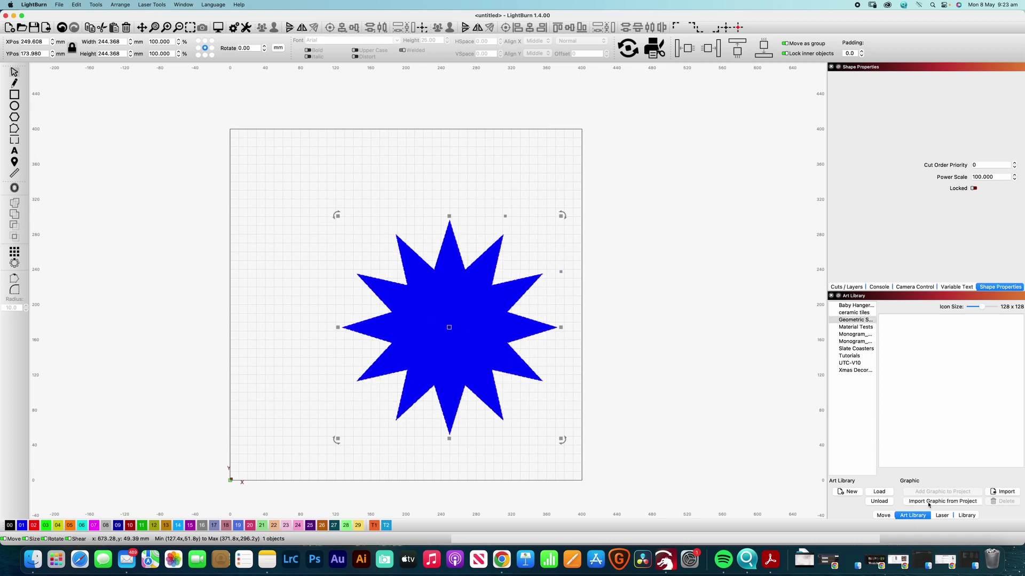
{"action": "left_click", "coordinate": [948, 502]}
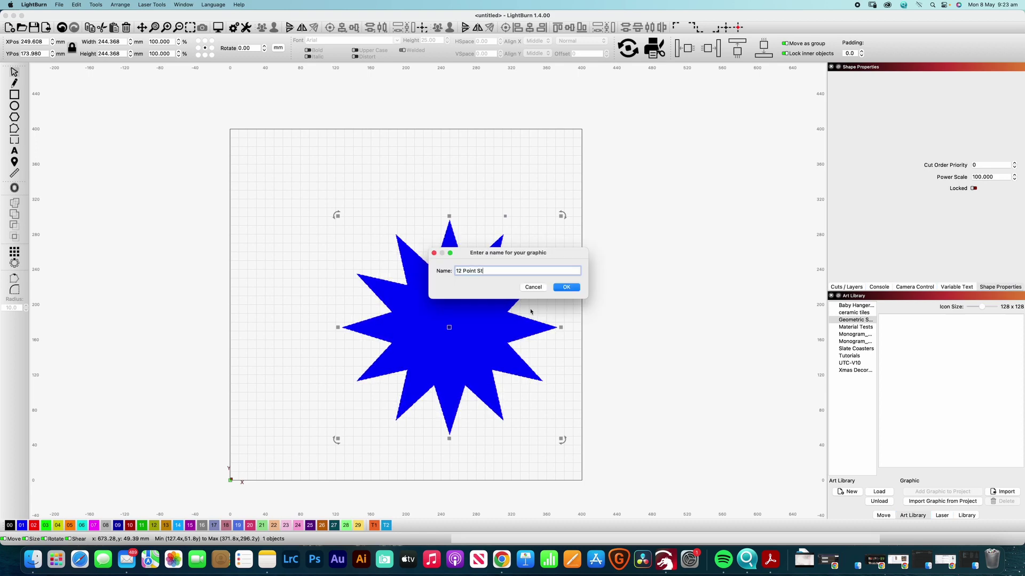
{"action": "key", "text": "Return"}
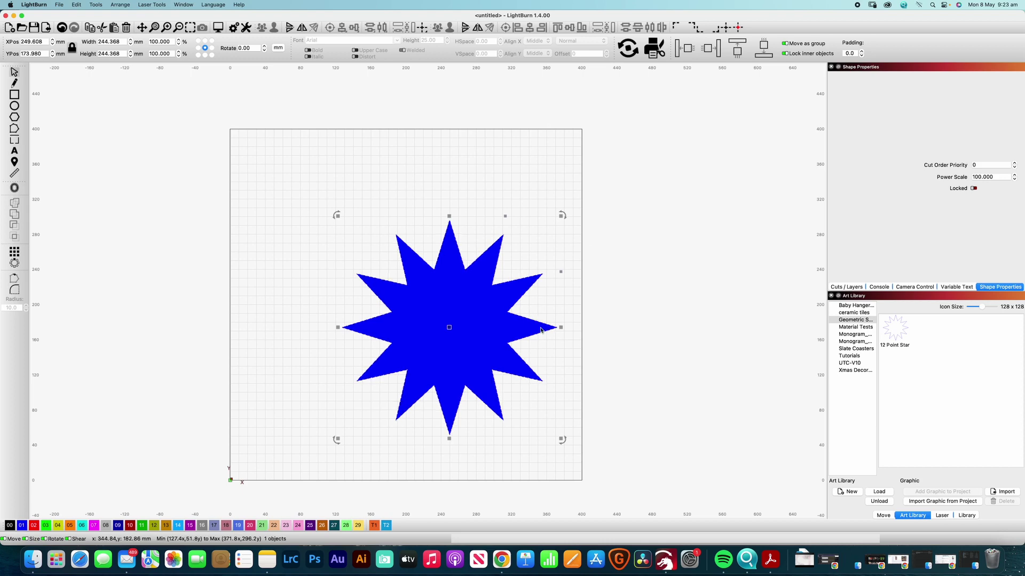
Delete the star from the canvas and place '12 Point Star' back from the library
{"action": "key", "text": "Delete"}
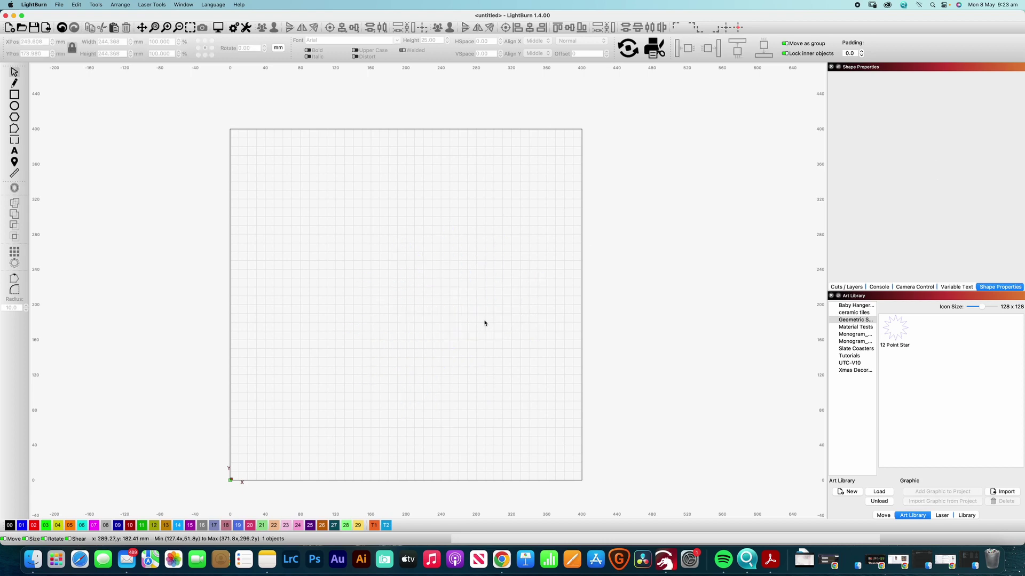
{"action": "left_click", "coordinate": [895, 330]}
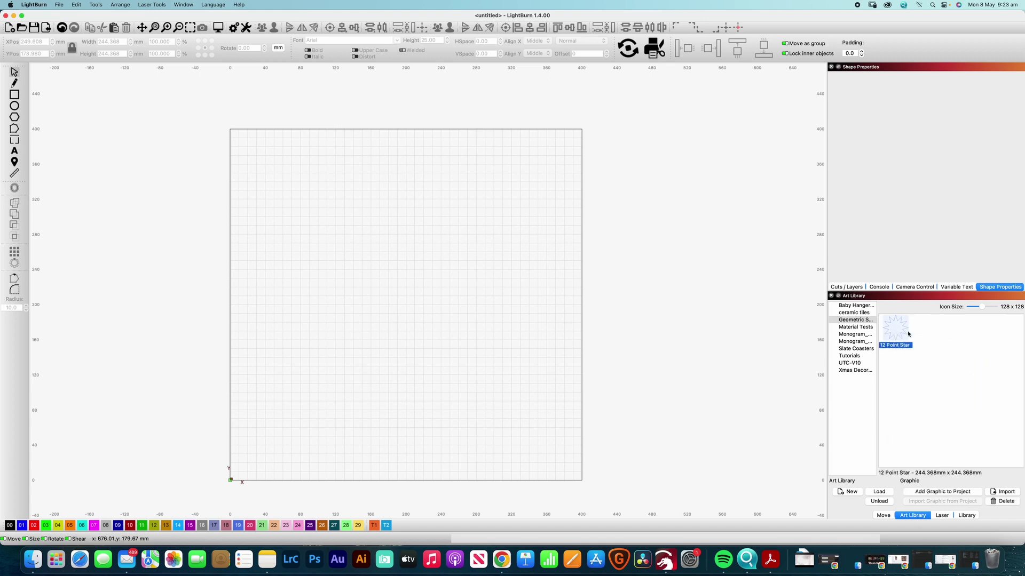
{"action": "double_click", "coordinate": [895, 330]}
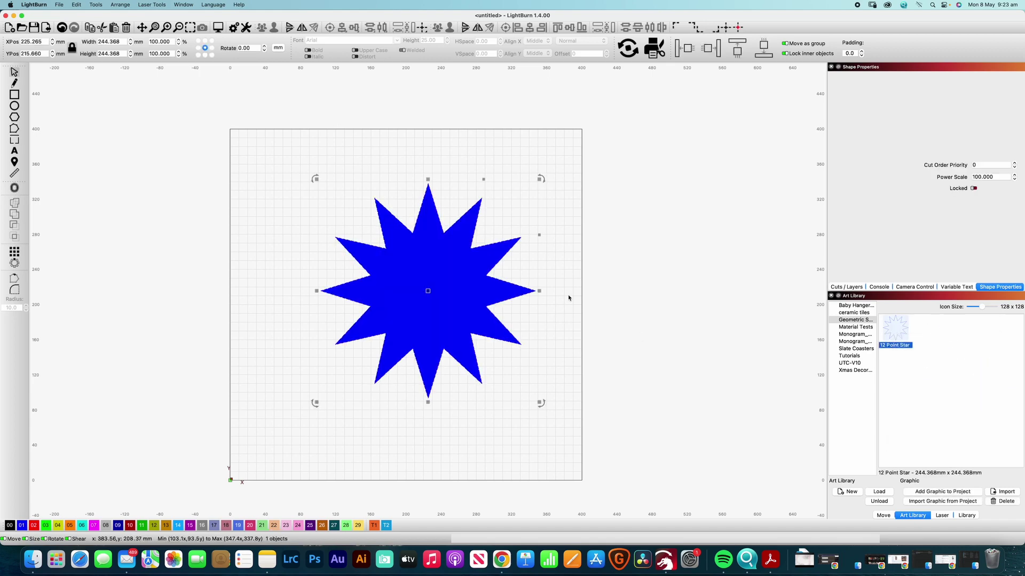